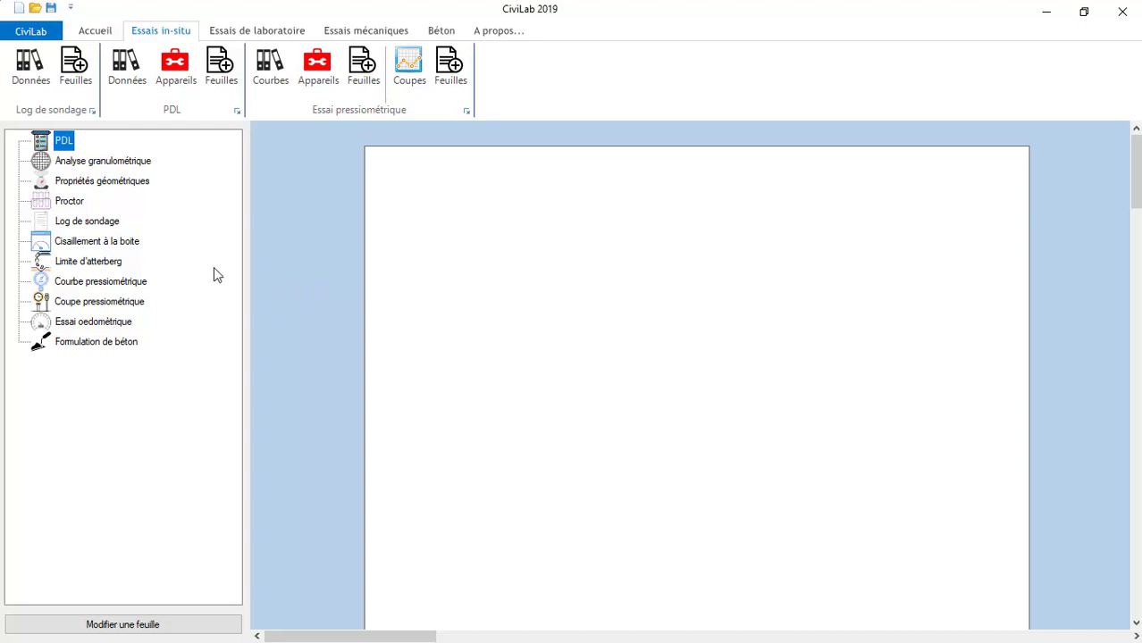
# Open the borehole log data and load the Caisse 01 image from the desktop as a new photo
pyautogui.click(33, 89)
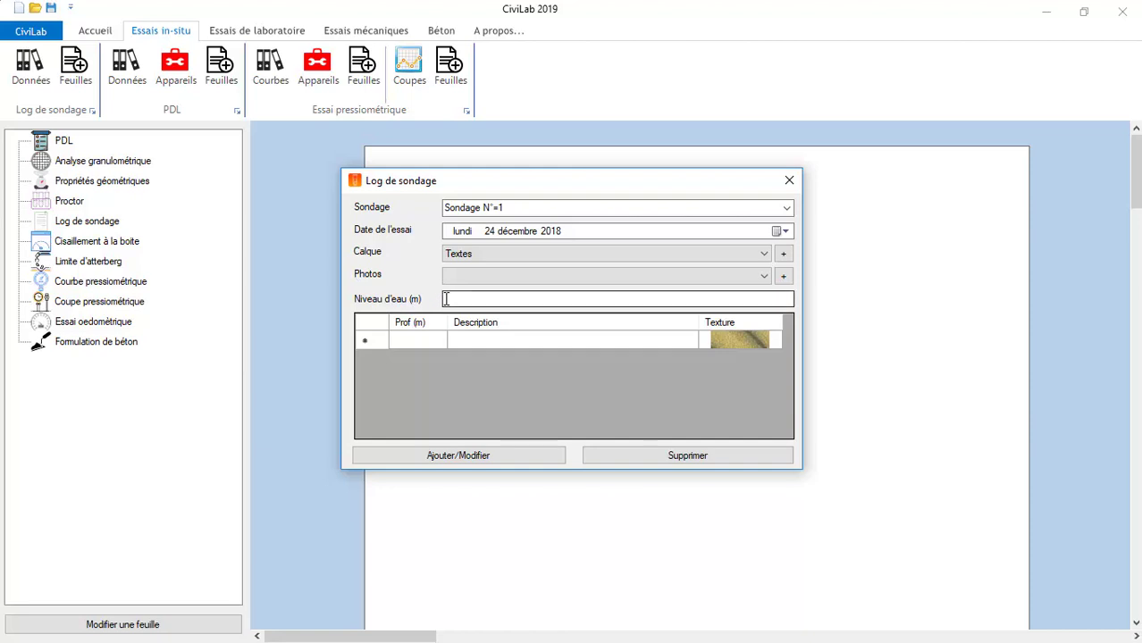
pyautogui.click(784, 279)
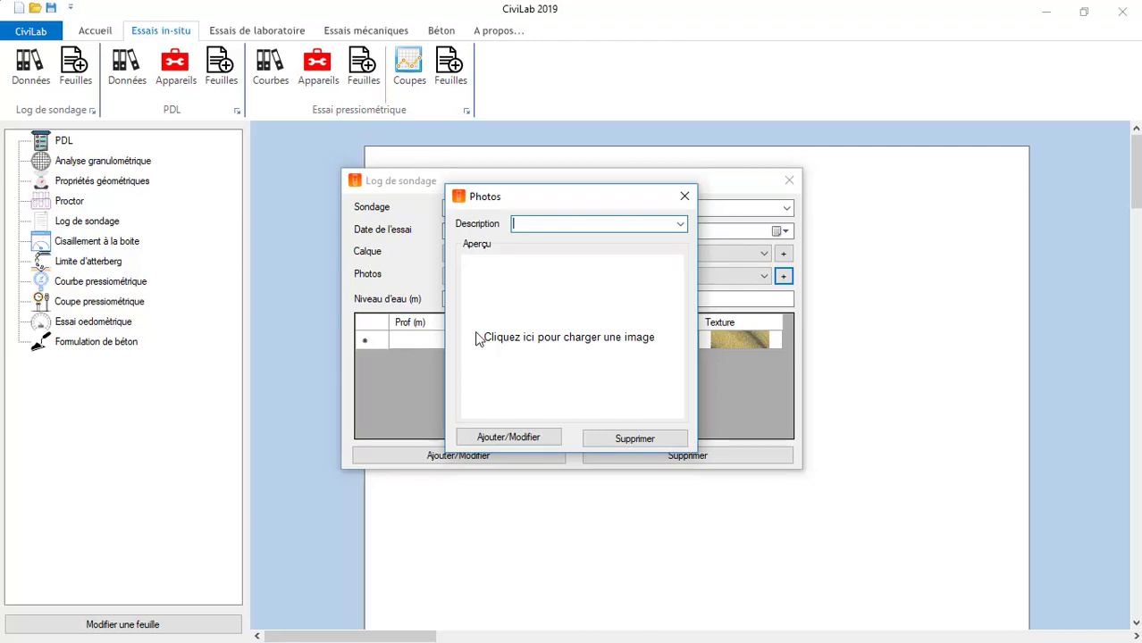
pyautogui.click(577, 337)
pyautogui.moveTo(1009, 398); pyautogui.dragTo(1005, 487)
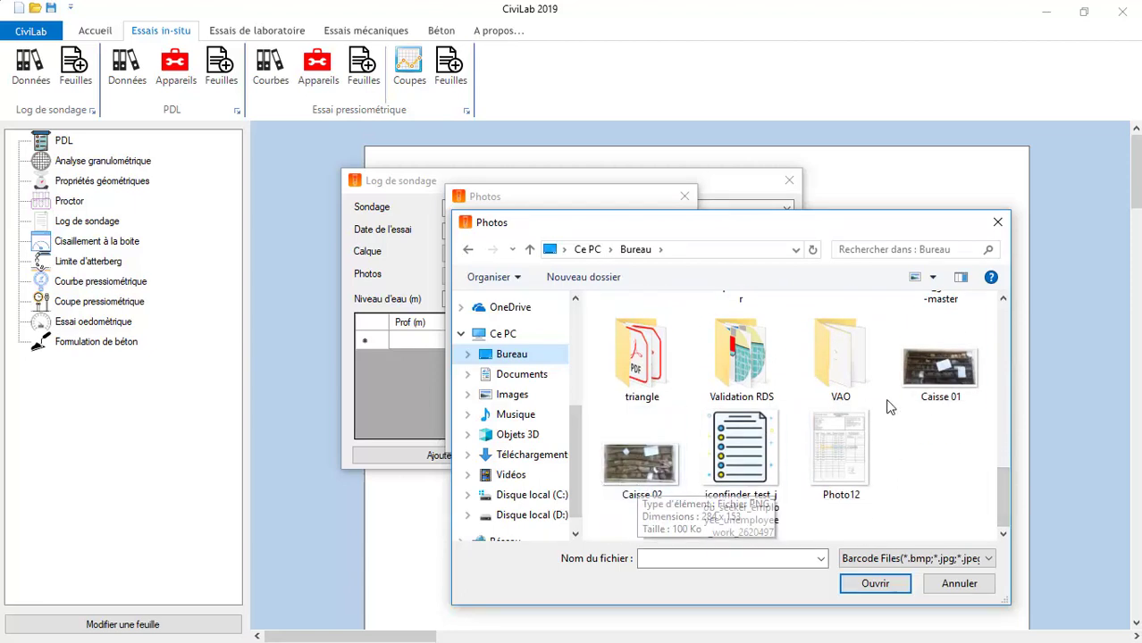
pyautogui.click(938, 386)
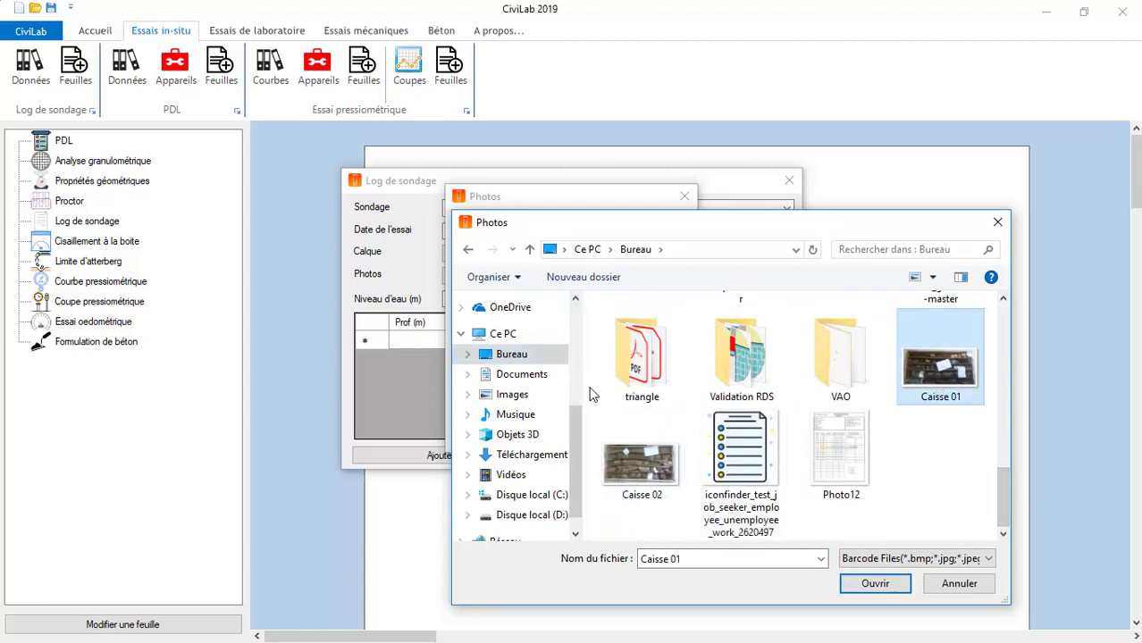
pyautogui.click(872, 586)
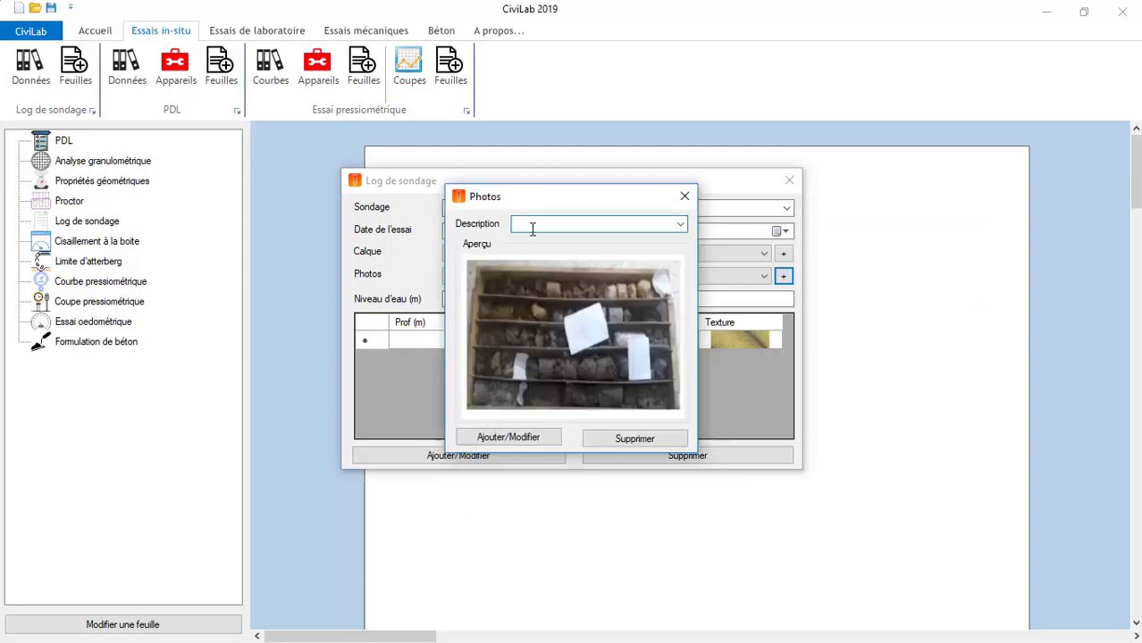
# Describe the loaded photo as Caisse N01 for the 0 m to 5 m range and add it to the photos
pyautogui.write('Caisse N01 (0-m-5m')
pyautogui.press('Left')
pyautogui.press('BackSpace')
pyautogui.write('0')
pyautogui.press('Right')
pyautogui.press('Right')
pyautogui.press('Right')
pyautogui.press('Right')
pyautogui.press('Right')
pyautogui.press('Right')
pyautogui.press('Right')
pyautogui.write(')')
pyautogui.click(527, 440)
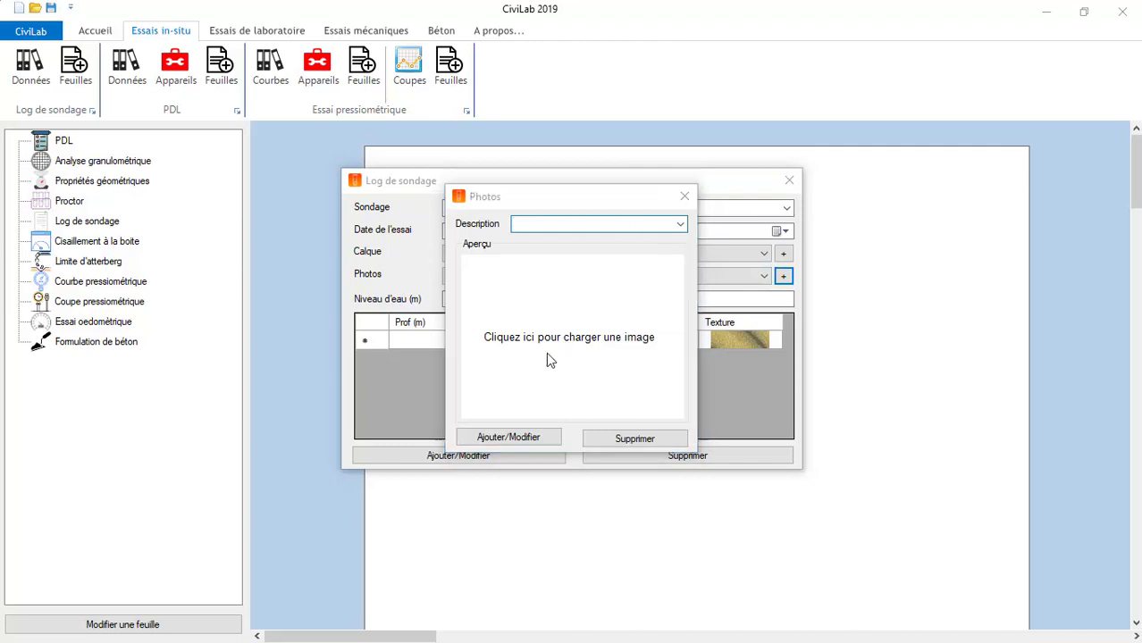
# Load the Caisse 02 image from the desktop as a second photo
pyautogui.click(560, 338)
pyautogui.scroll(-10, 1000, 414)
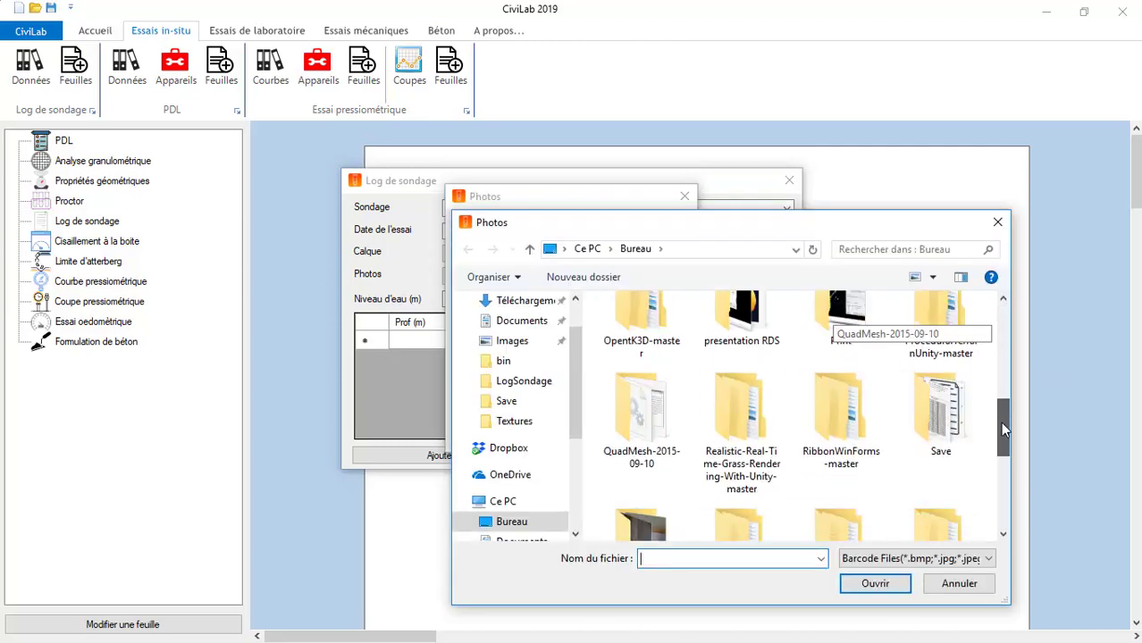
pyautogui.click(679, 487)
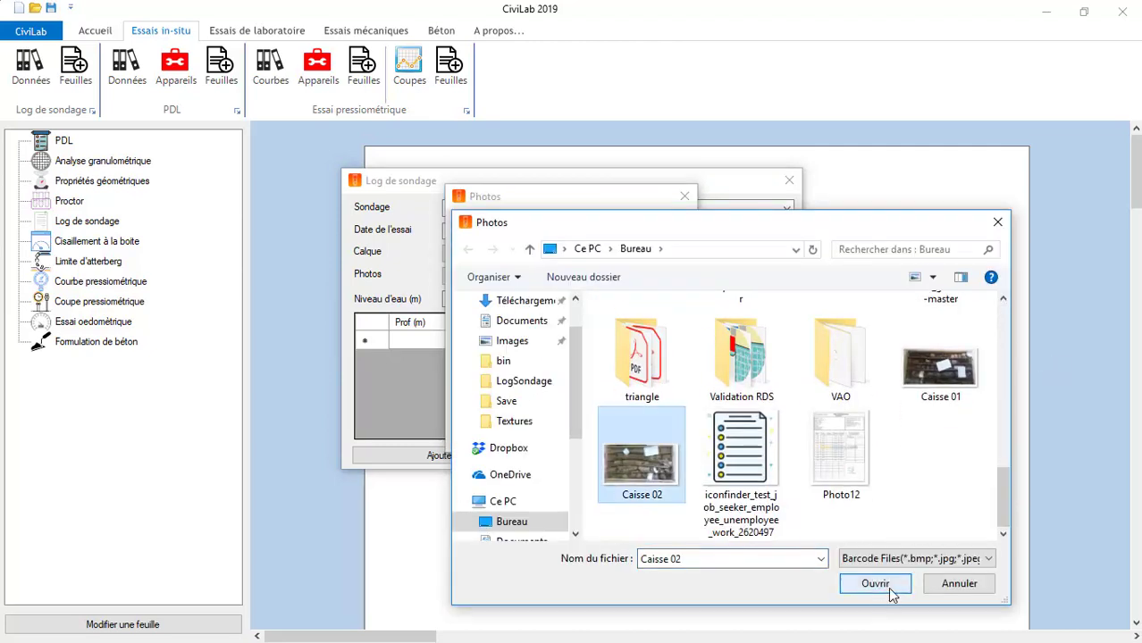
pyautogui.click(875, 584)
# Describe the second photo as "Caisse 02 (05 m -10 m)" and add it to the photos
pyautogui.write('C')
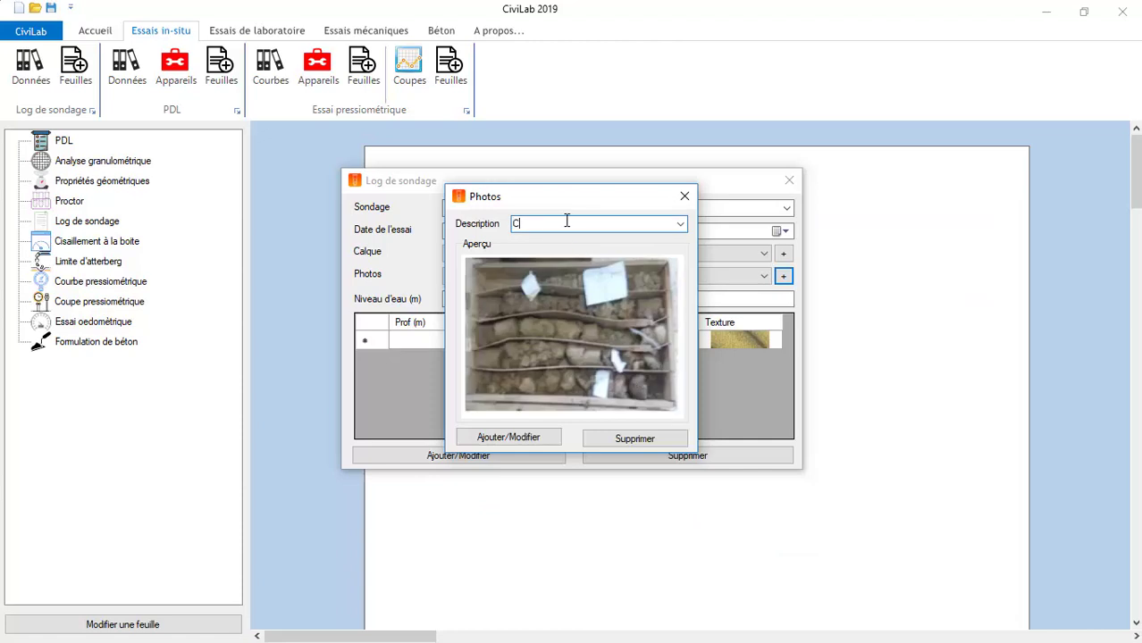
pyautogui.write('aisse 02 -')
pyautogui.press('BackSpace')
pyautogui.write('(05 m -10 m)')
pyautogui.click(511, 440)
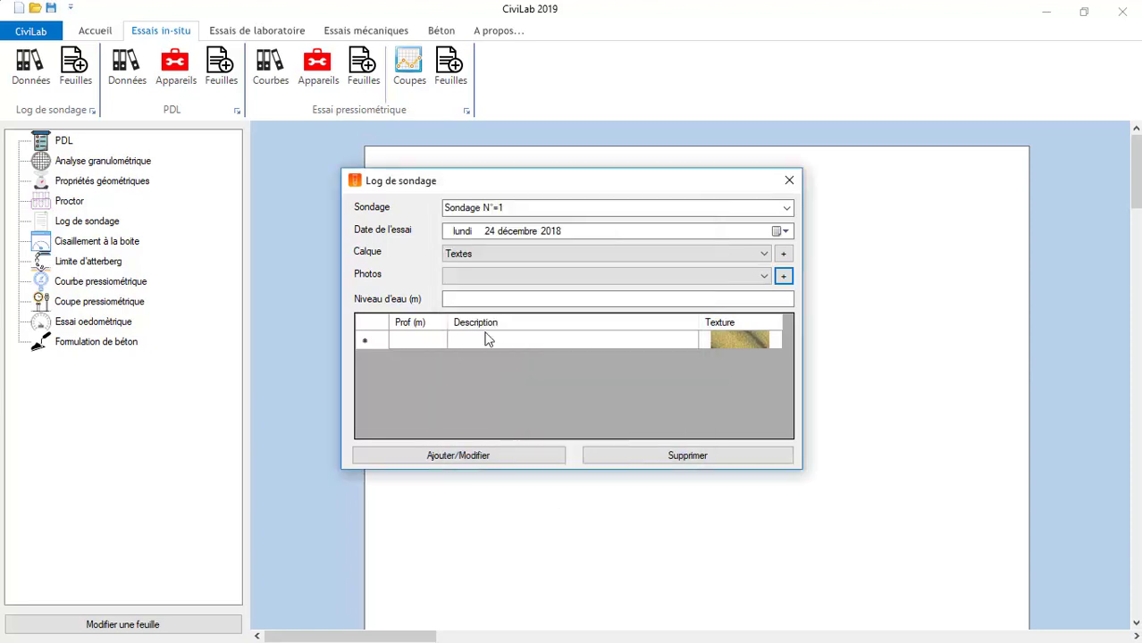
# Set the water level to 6 m and add a first layer at depth 3 m described as "Arigle sableuse Couleur Jaune"
pyautogui.click(499, 297)
pyautogui.write('6')
pyautogui.click(408, 339)
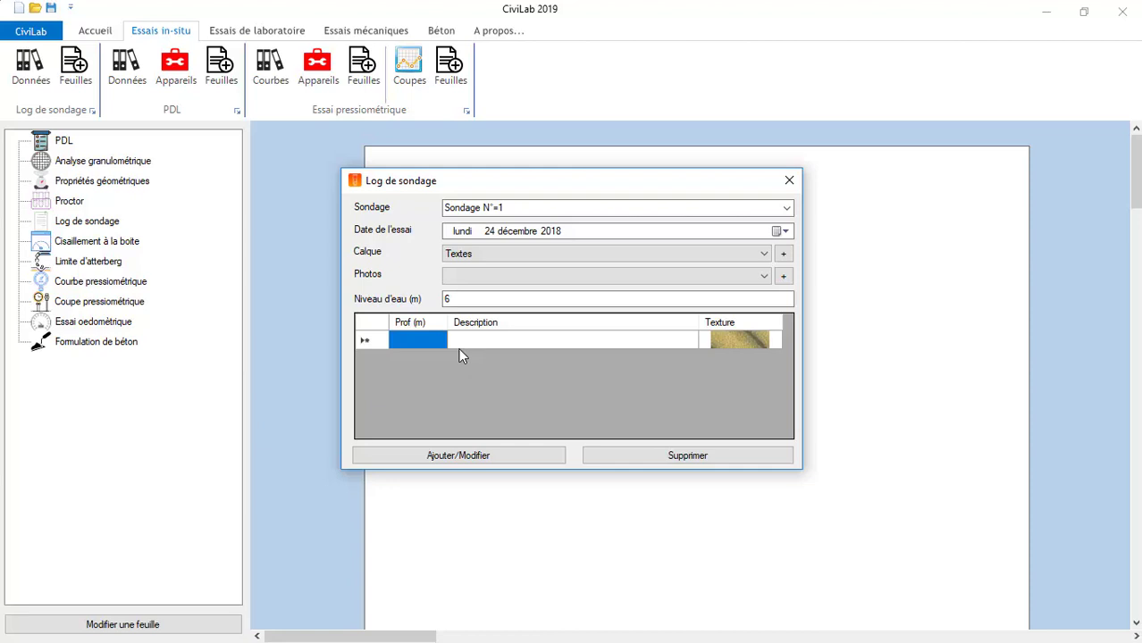
pyautogui.write('3')
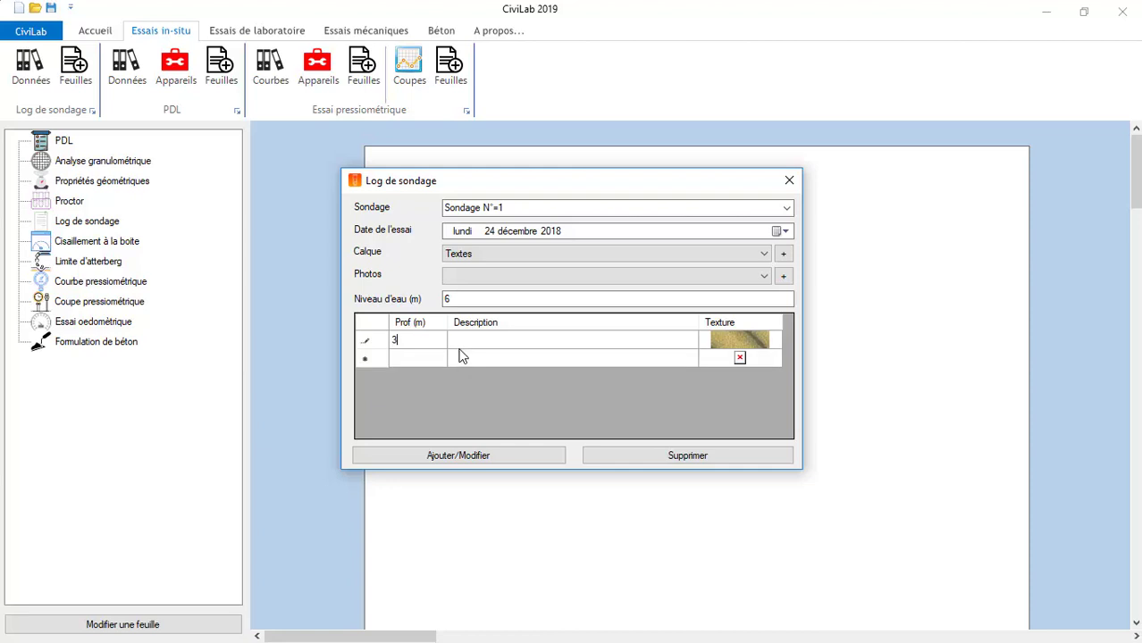
pyautogui.click(503, 345)
pyautogui.write('Arigle sableuse Couleur Jaune')
# Assign Texture N°=1 to the first layer of the borehole log
pyautogui.click(734, 341)
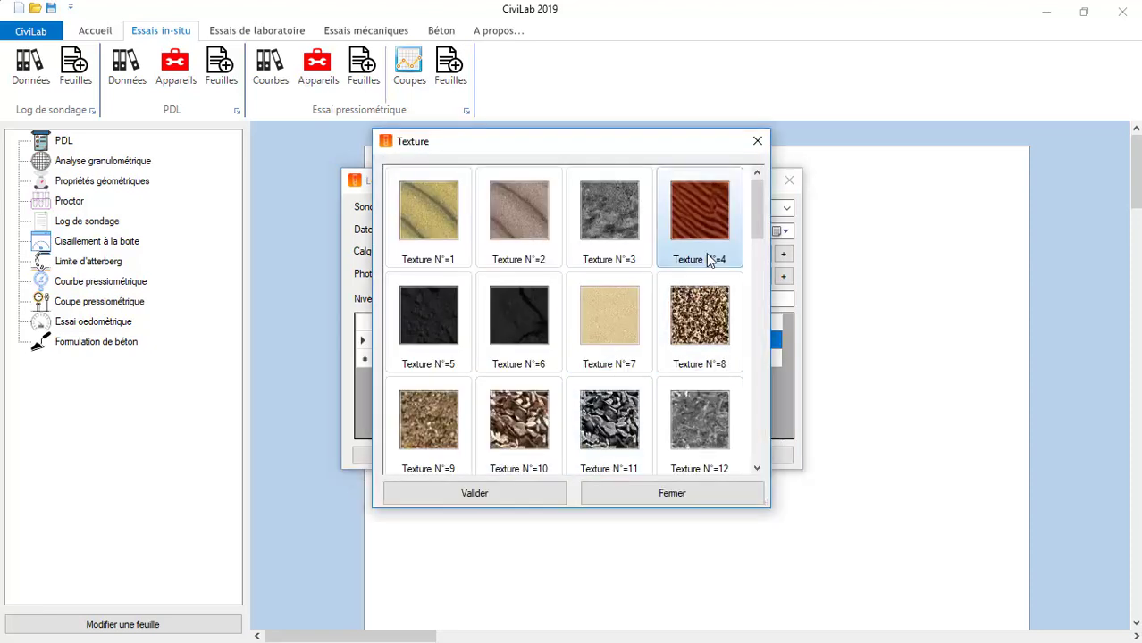
pyautogui.moveTo(759, 206)
pyautogui.mouseDown()
pyautogui.moveTo(756, 434)
pyautogui.moveTo(759, 199)
pyautogui.mouseUp()
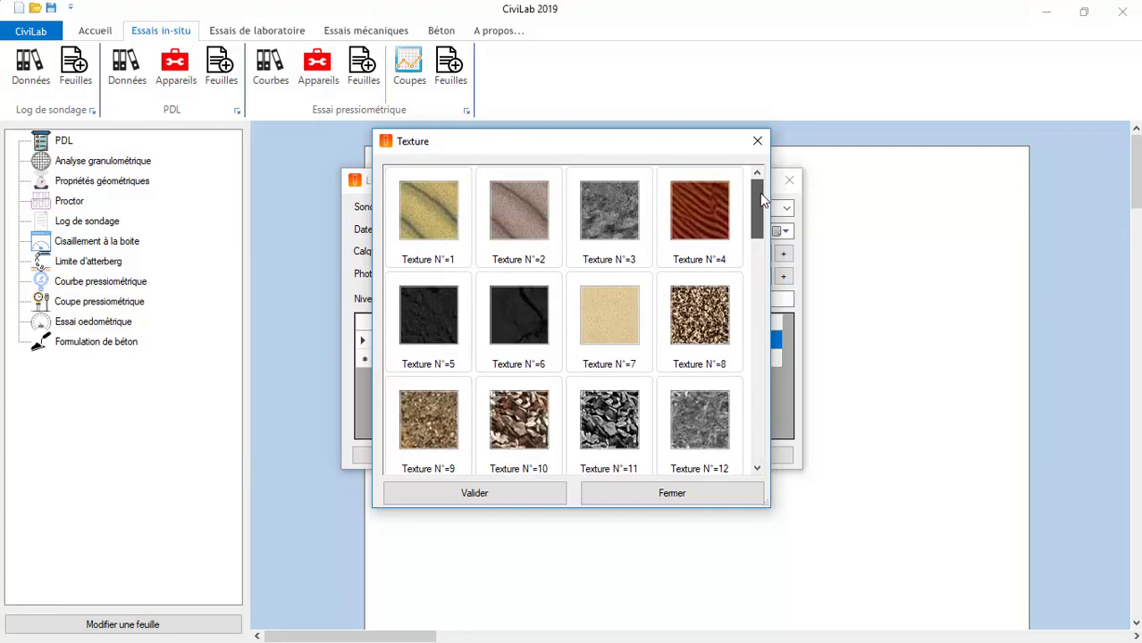
pyautogui.click(426, 214)
pyautogui.click(492, 493)
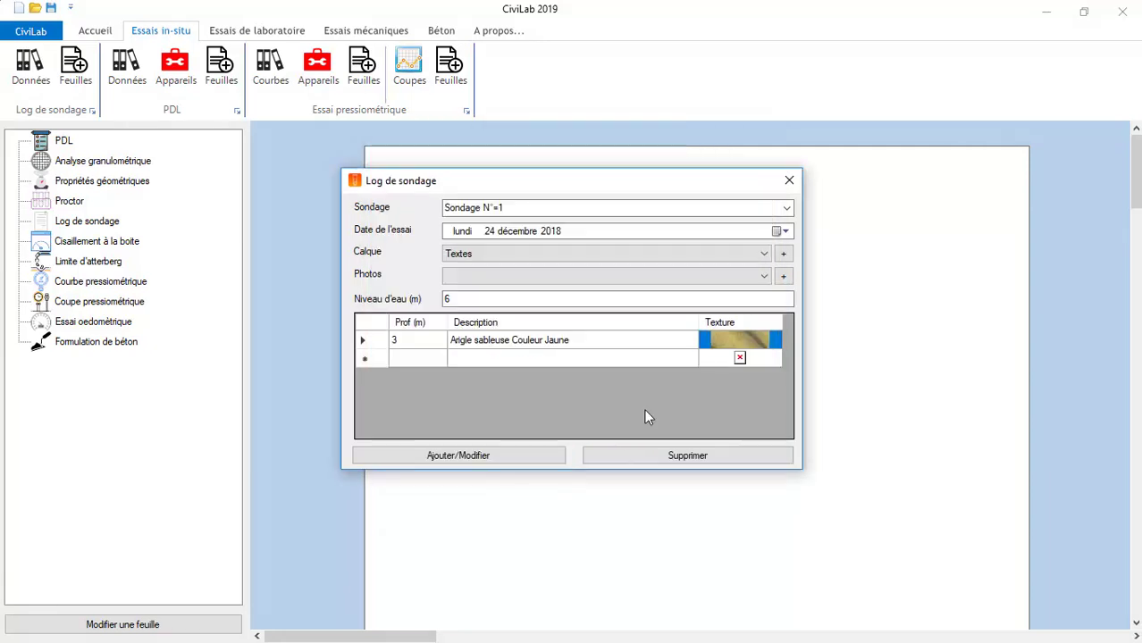
# Add a second layer at depth 6 m and begin its description with "Argi"
pyautogui.click(420, 361)
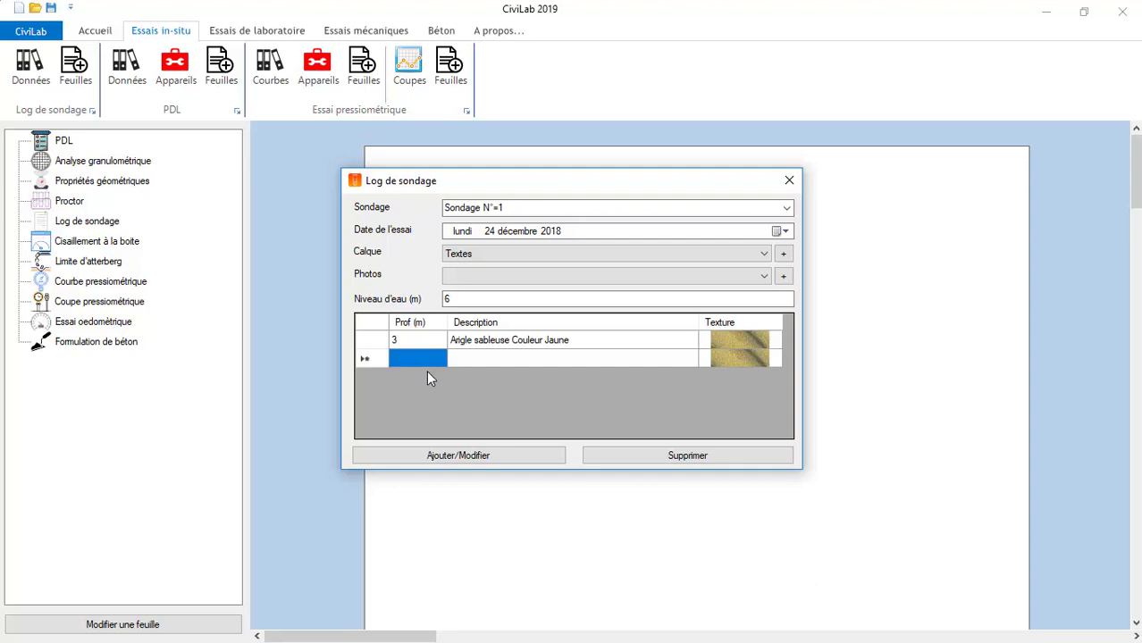
pyautogui.write('6')
pyautogui.click(494, 363)
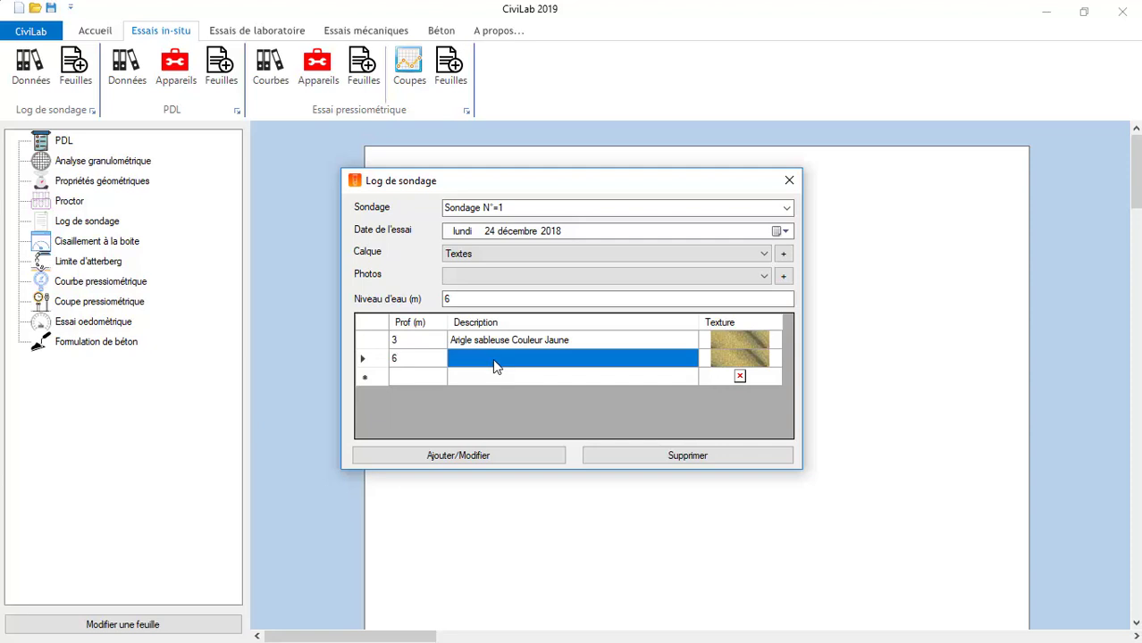
pyautogui.write('Argil')
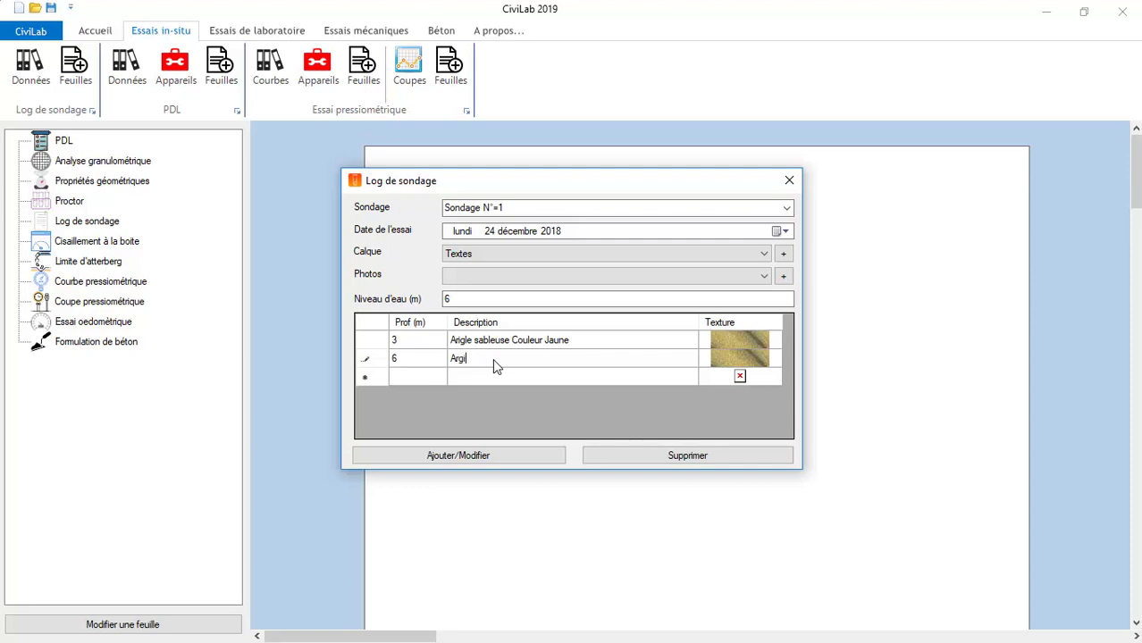
# Correct the first layer's description to read "Argile sableuse Couleur Jaune"
pyautogui.click(464, 346)
pyautogui.click(464, 347)
pyautogui.click(464, 347)
pyautogui.press('BackSpace')
pyautogui.press('BackSpace')
pyautogui.write('gi')
# Complete the second layer's description as "Argile gravleuse couleur Marron"
pyautogui.click(485, 359)
pyautogui.click(483, 361)
pyautogui.click(478, 359)
pyautogui.write('Gravieuse couleur Marron')
# Assign the reddish-brown texture with black dots to the second layer
pyautogui.click(755, 370)
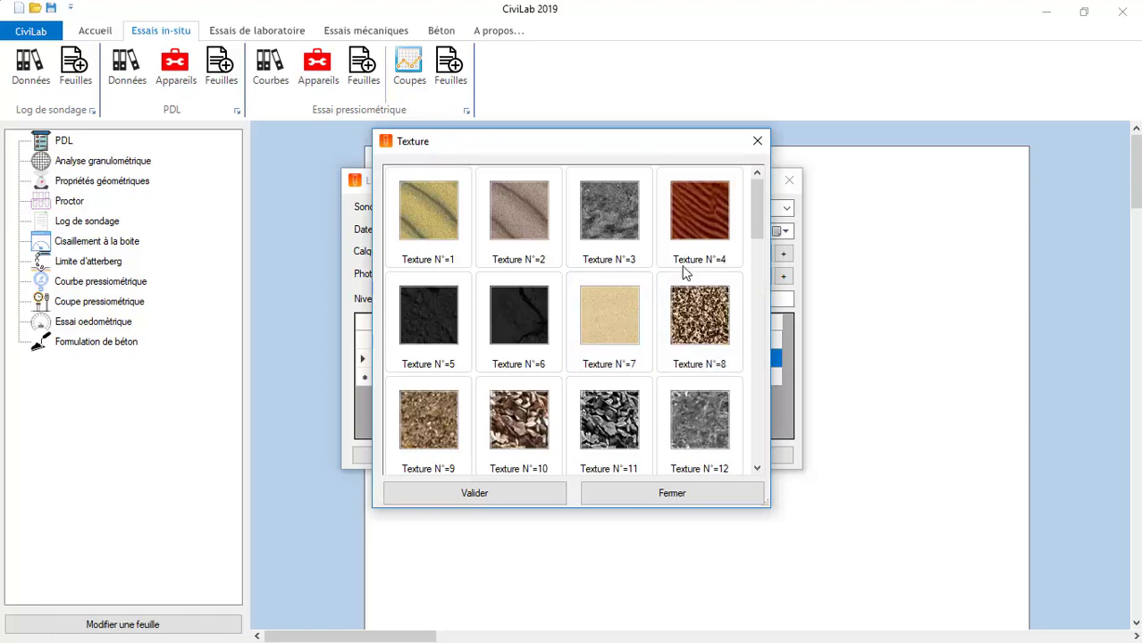
pyautogui.moveTo(756, 208); pyautogui.dragTo(774, 393)
pyautogui.click(699, 376)
pyautogui.click(495, 490)
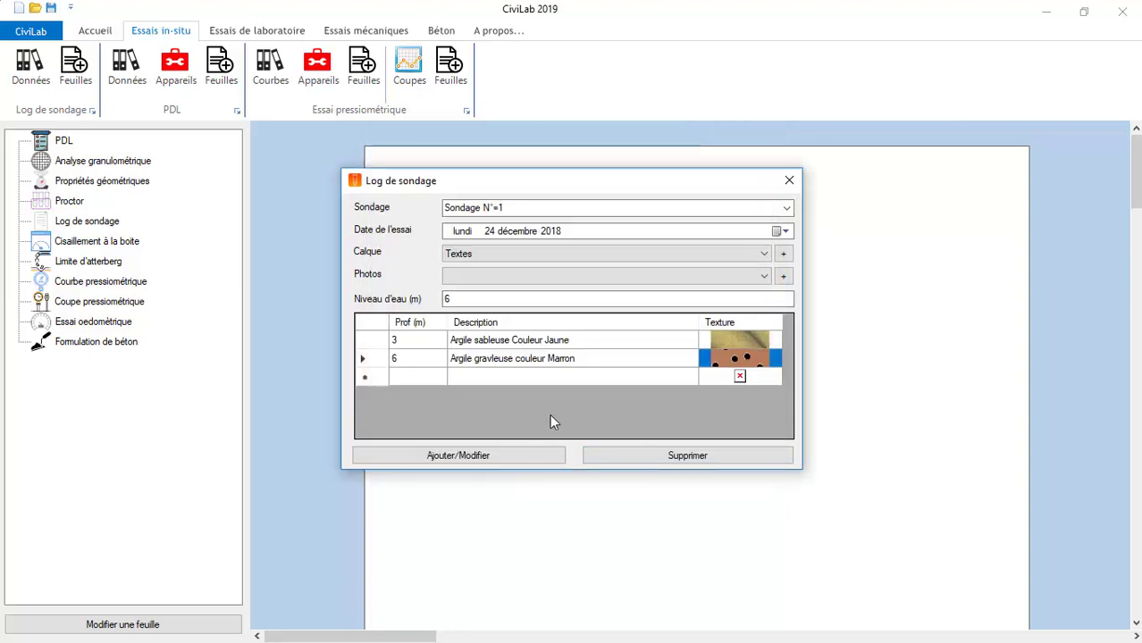
# Add a third layer at depth 10 m described as "Sable"
pyautogui.click(416, 380)
pyautogui.write('10')
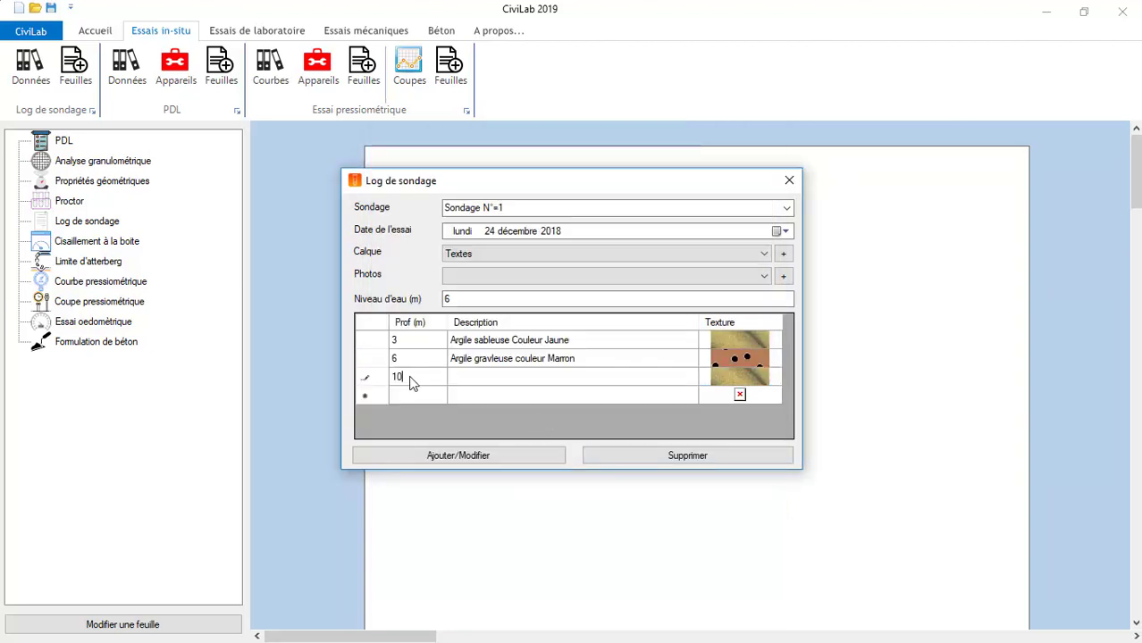
pyautogui.click(525, 382)
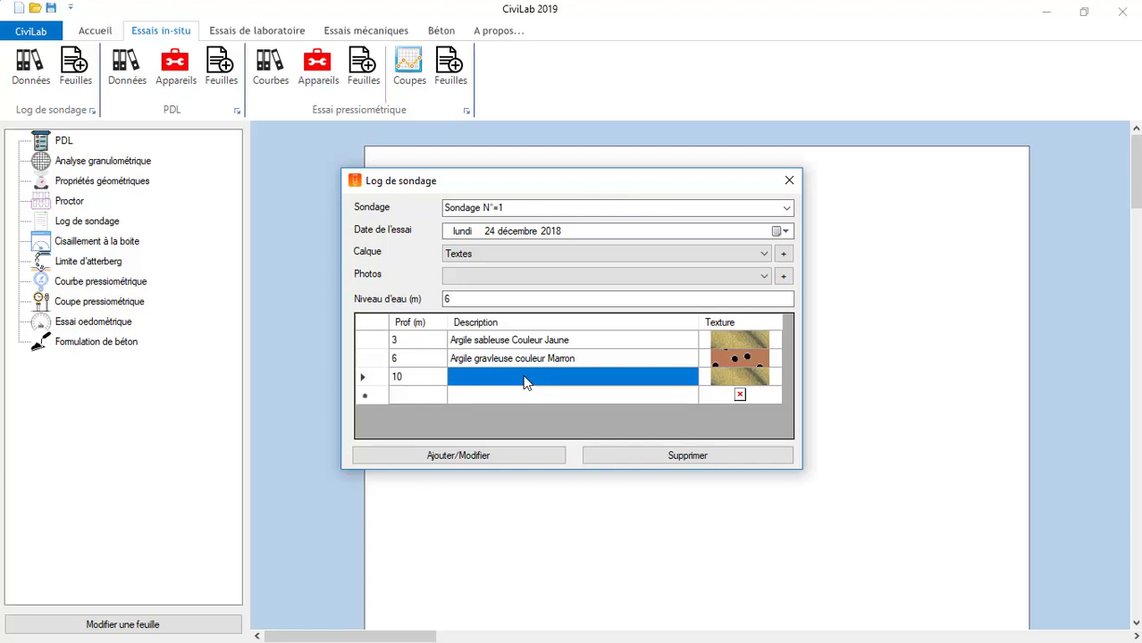
pyautogui.write('Sable')
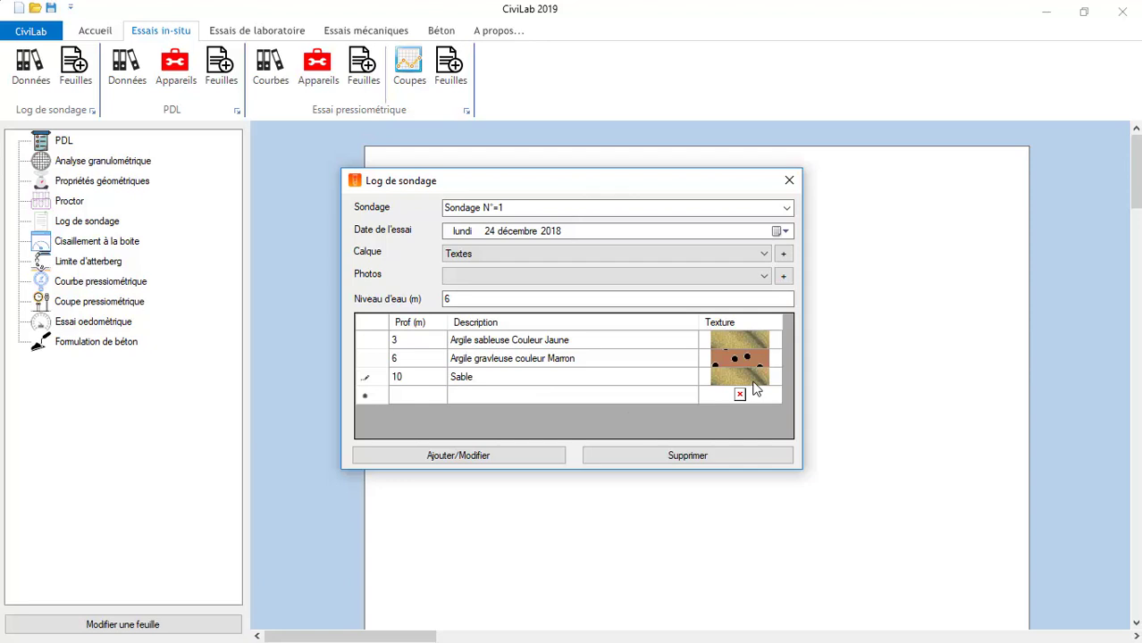
# Assign Texture N°=7 to the Sable layer and save the Sondage N°=1 log
pyautogui.click(754, 384)
pyautogui.click(608, 308)
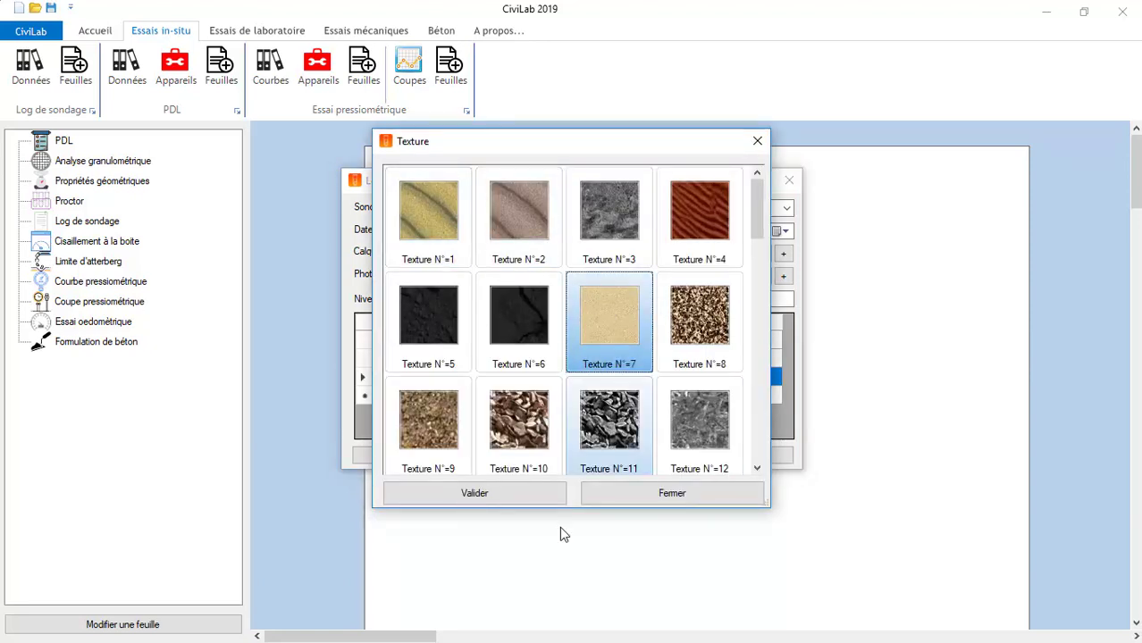
pyautogui.click(513, 494)
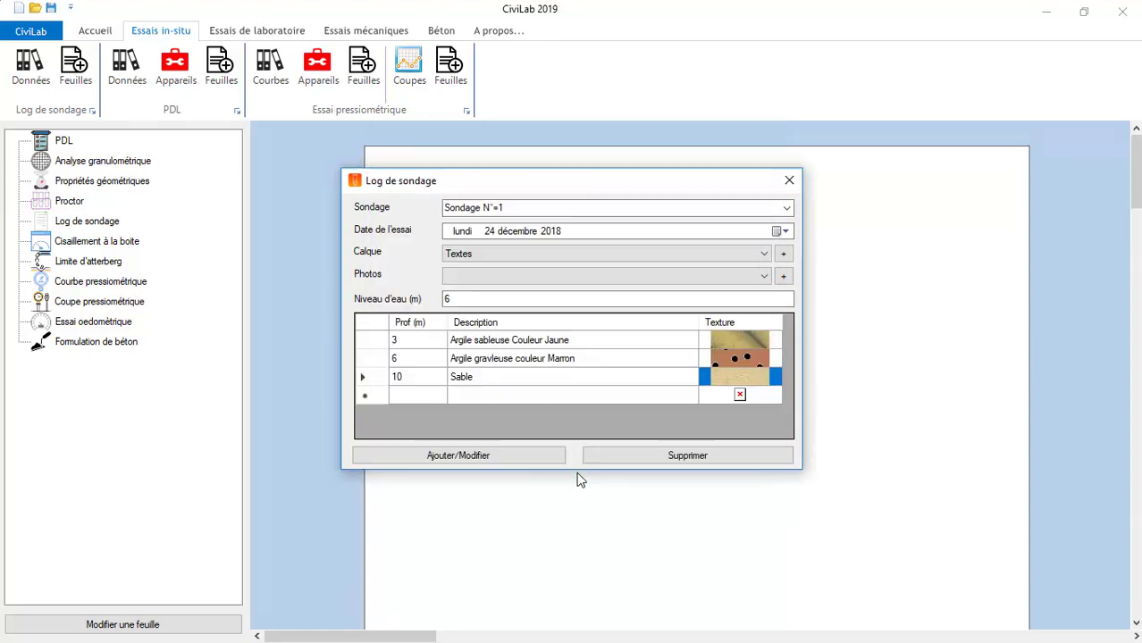
pyautogui.click(483, 457)
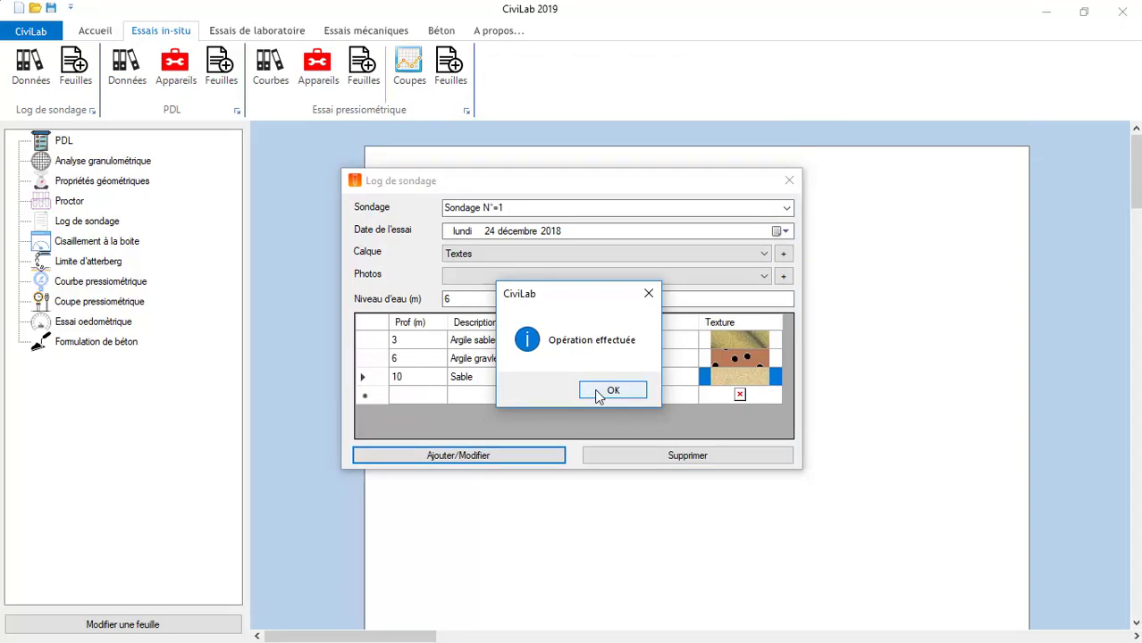
pyautogui.click(611, 391)
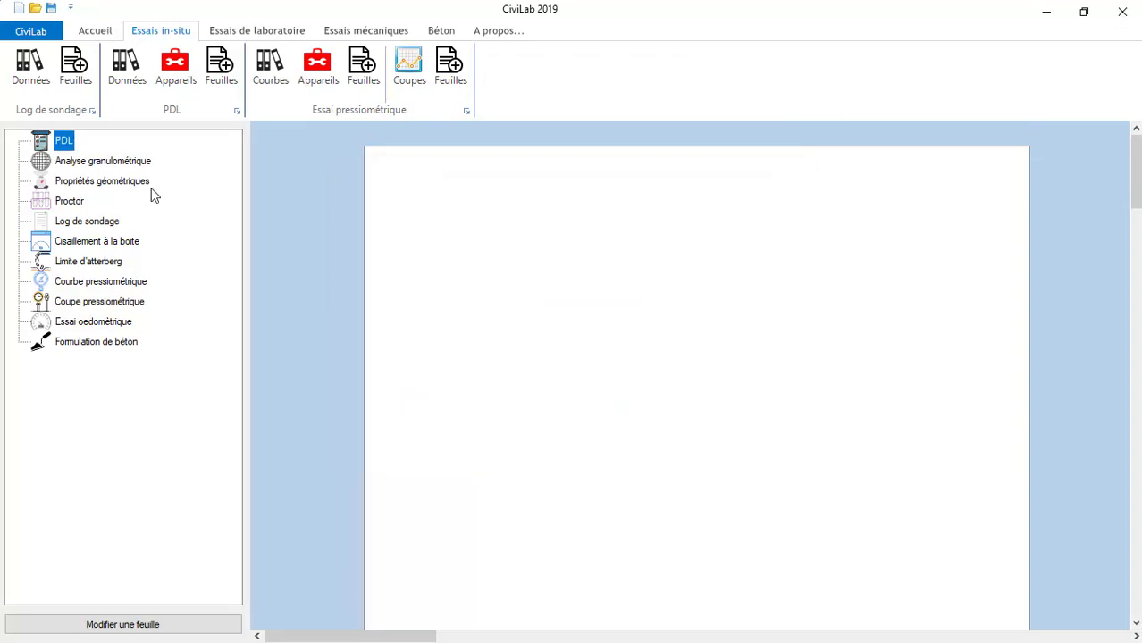
# Reopen the borehole log data and review the saved layers of Sondage N°=1
pyautogui.click(26, 72)
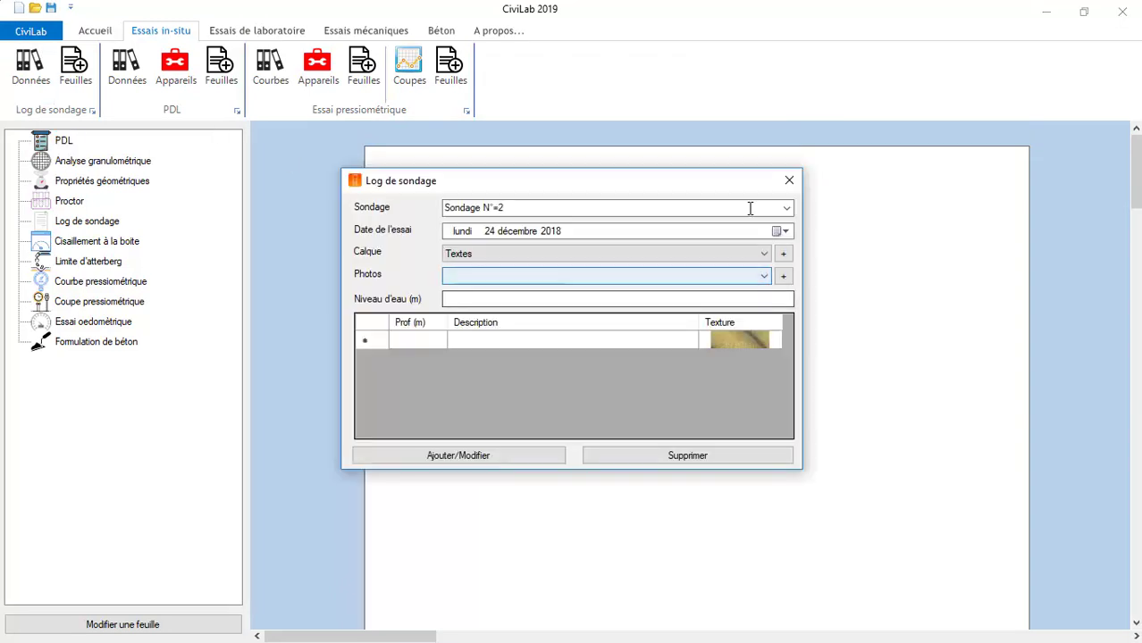
pyautogui.click(787, 208)
pyautogui.click(789, 180)
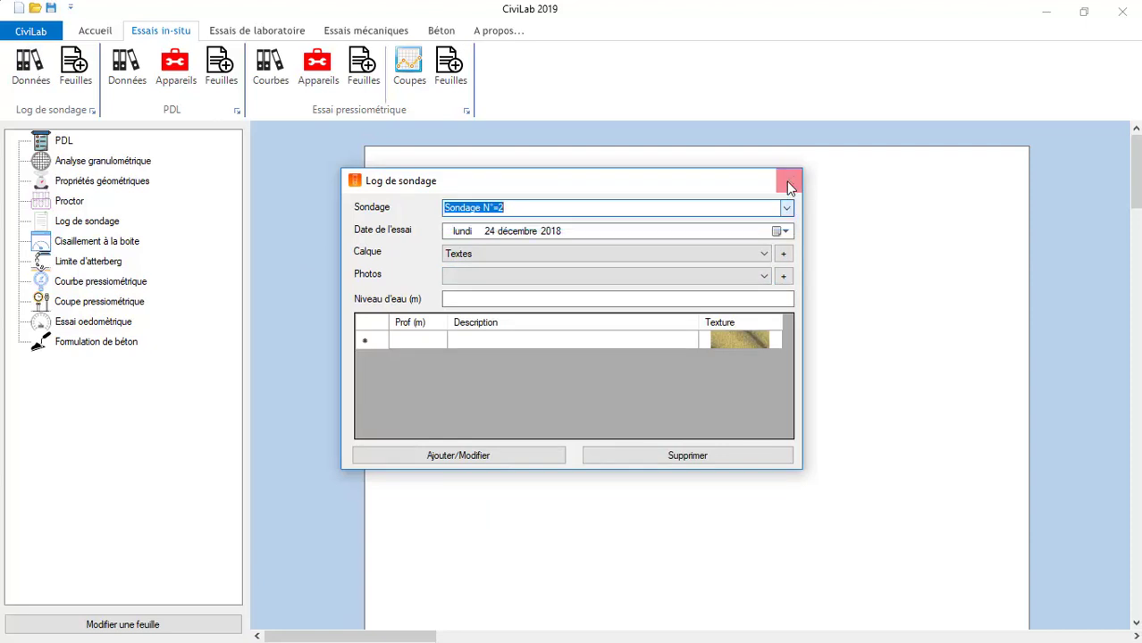
pyautogui.click(789, 181)
pyautogui.click(31, 72)
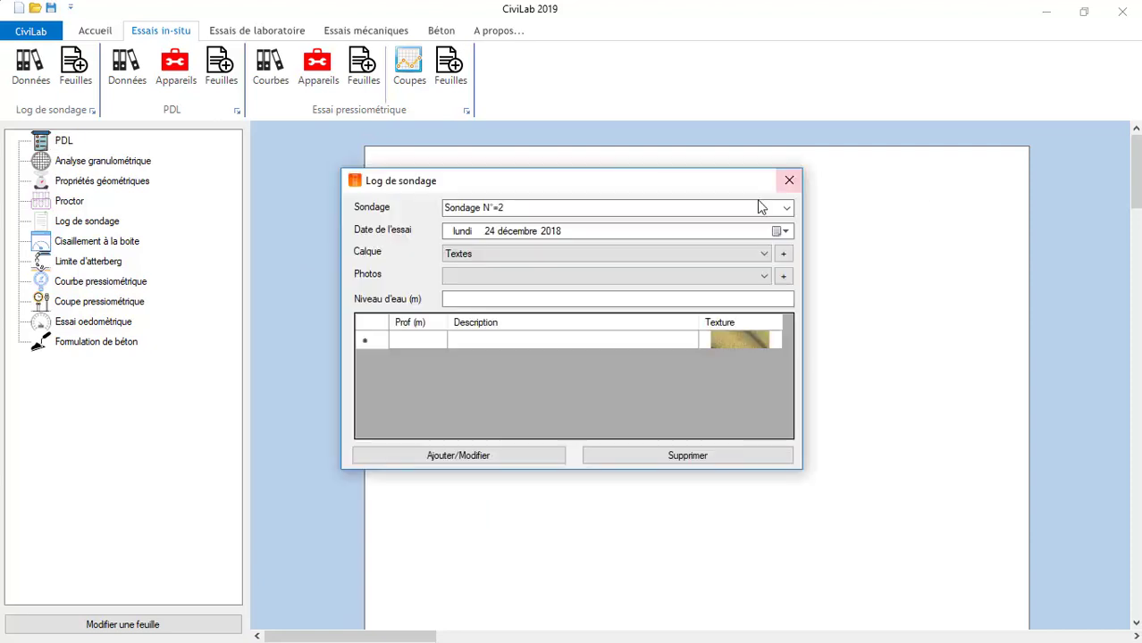
pyautogui.click(787, 208)
pyautogui.click(501, 224)
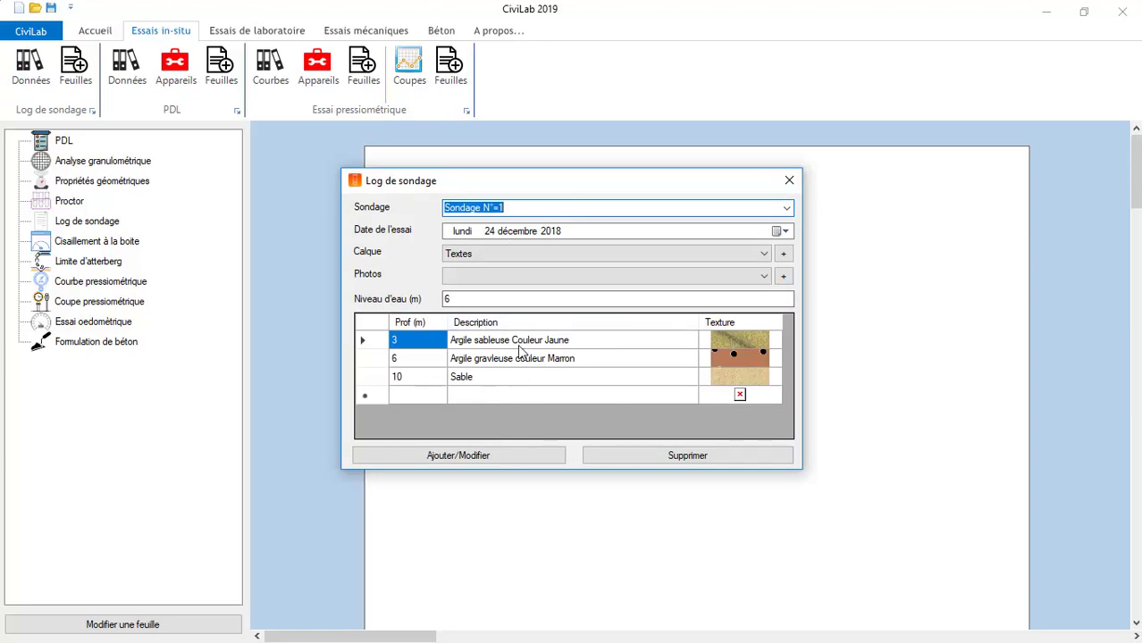
pyautogui.click(788, 182)
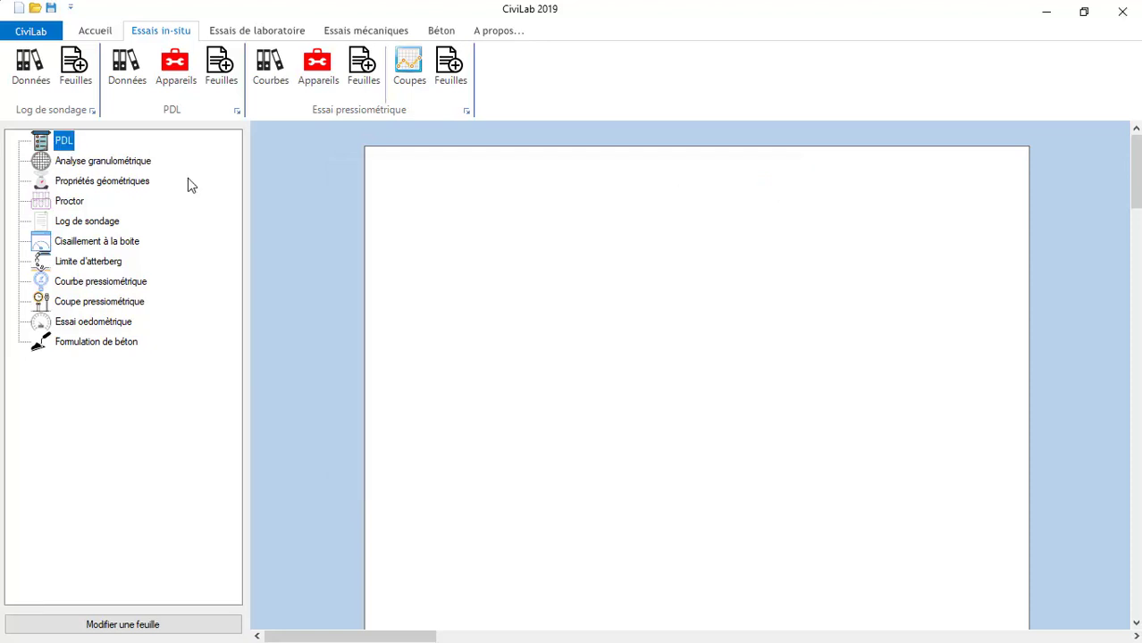
# Create the sheet "Log de sondage-Feuilles N°=1-" displaying Sondage N°=1
pyautogui.click(64, 79)
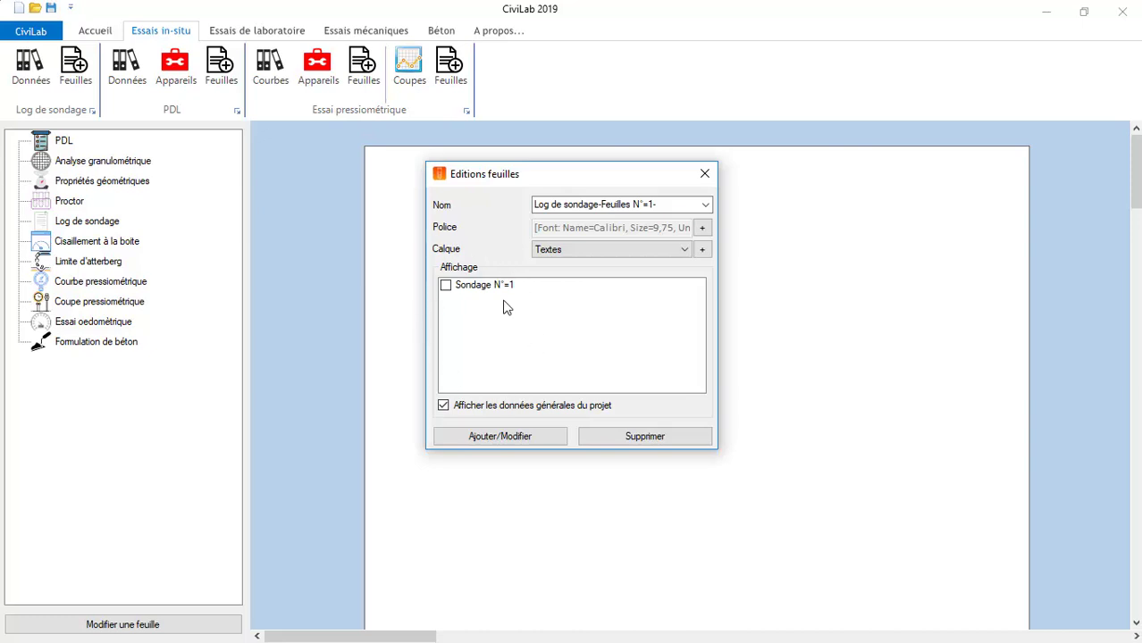
pyautogui.click(446, 287)
pyautogui.click(445, 286)
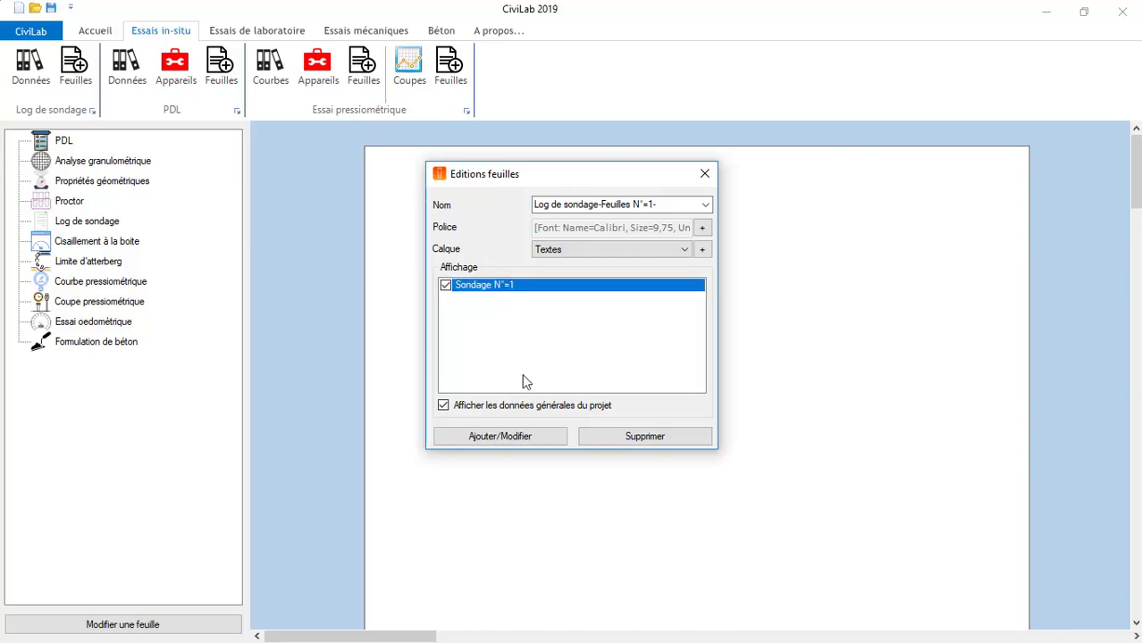
pyautogui.click(515, 436)
pyautogui.click(590, 389)
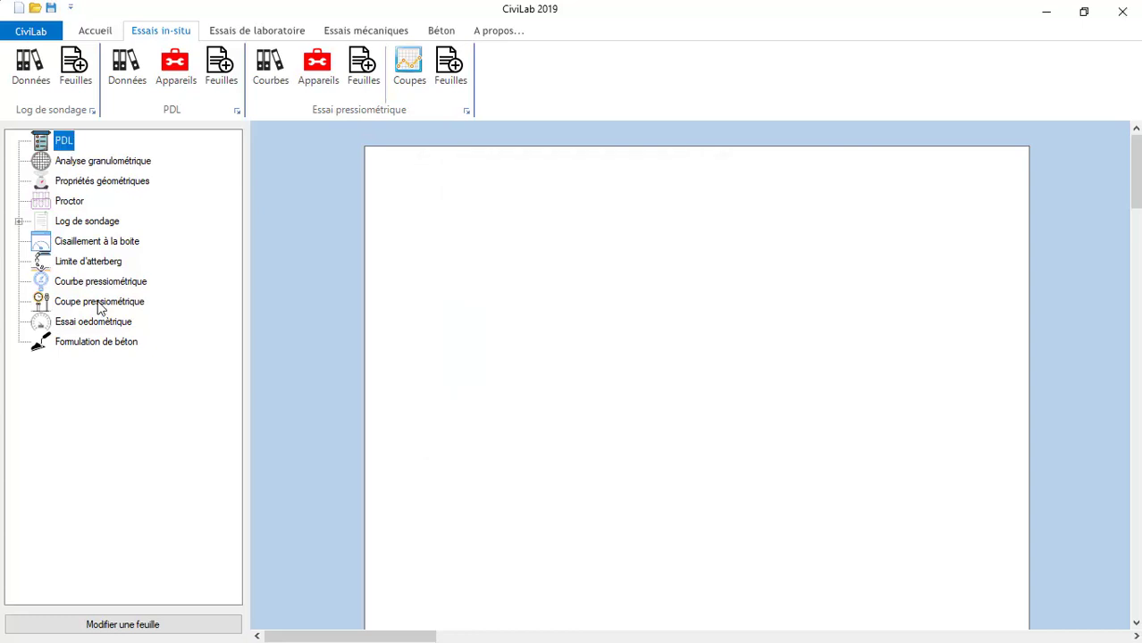
# Open the sheet "Log de sondage-Feuilles N°=1-" from the Log de sondage group and look over its header and layers
pyautogui.click(18, 222)
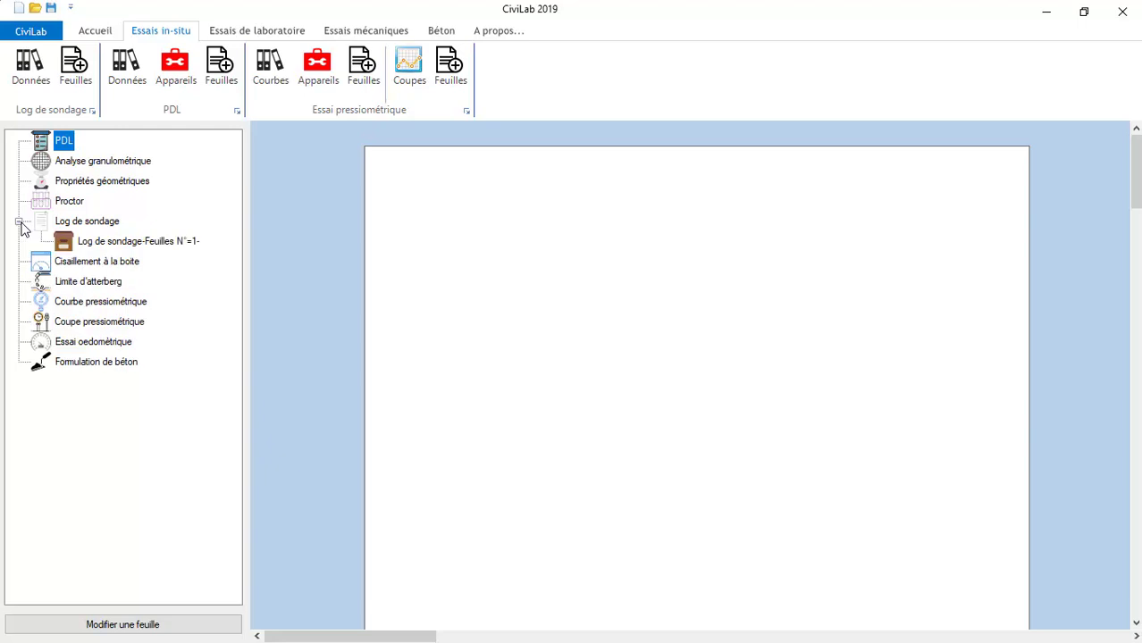
pyautogui.click(93, 244)
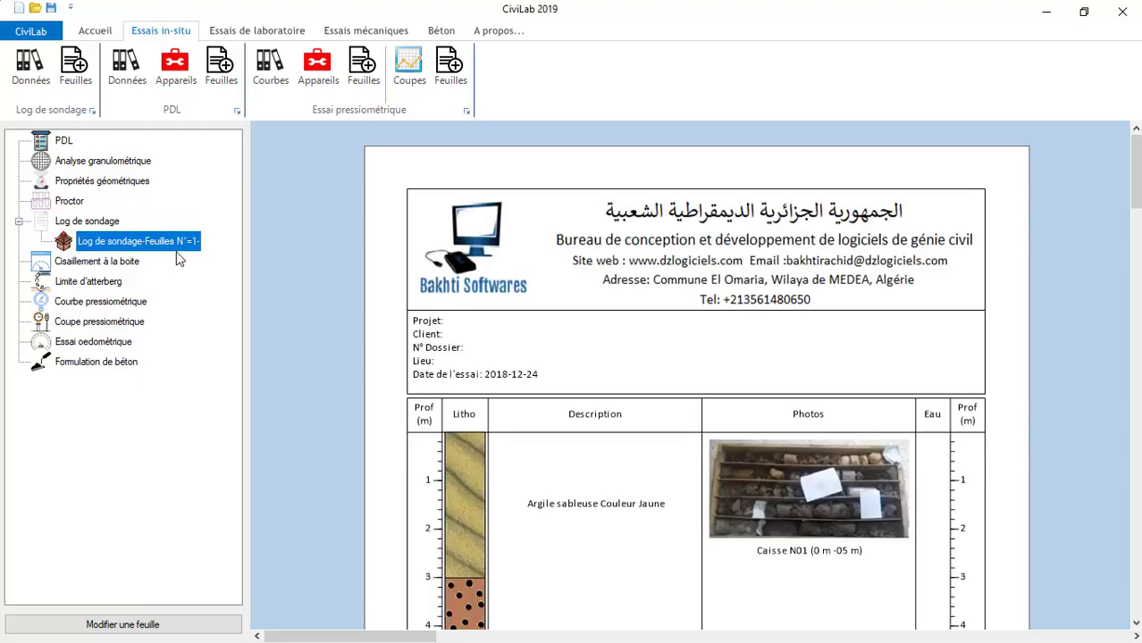
pyautogui.moveTo(1136, 212)
pyautogui.mouseDown()
pyautogui.moveTo(1136, 590)
pyautogui.moveTo(1136, 232)
pyautogui.mouseUp()
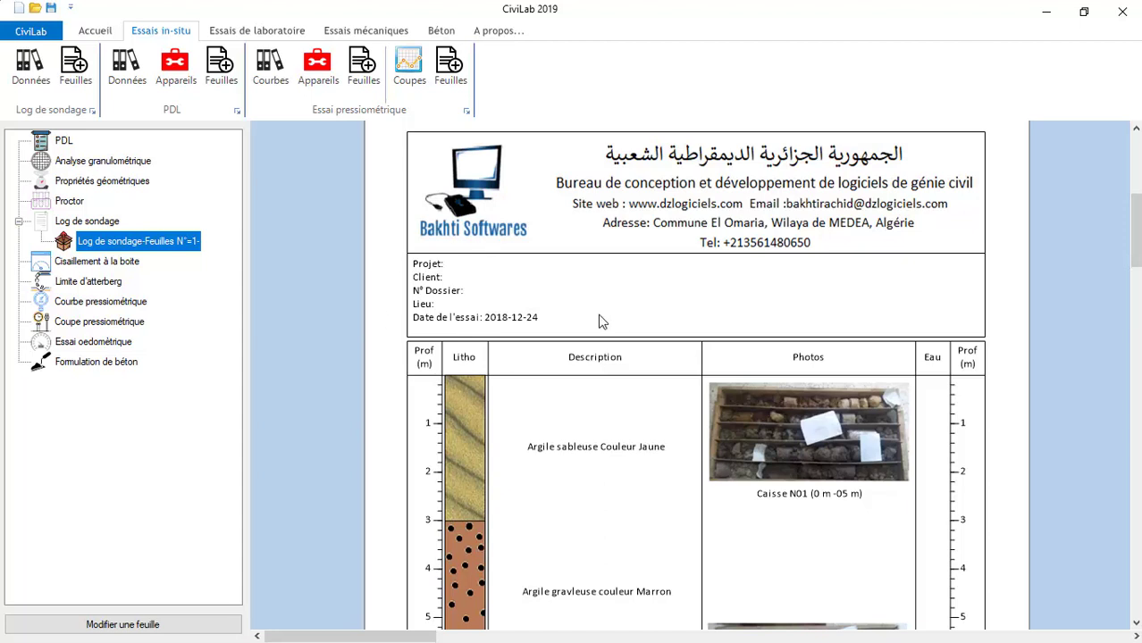
# Fill in the general project data with project "CEM Base 05 Medea", file number "002/2019" and client "DTP", and validate it
pyautogui.click(25, 38)
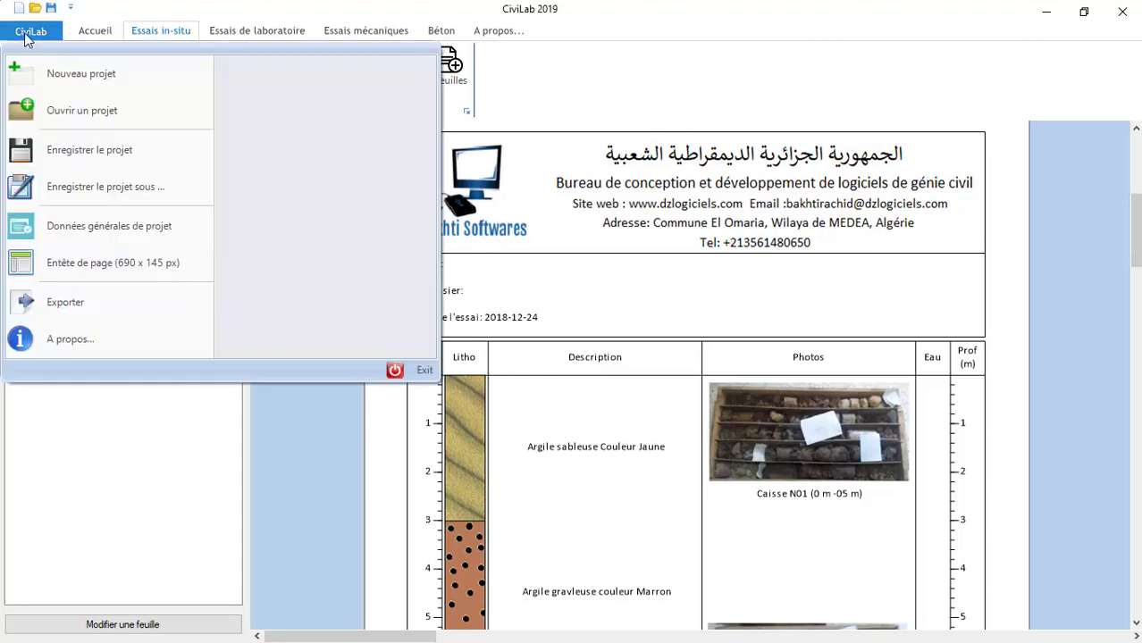
pyautogui.click(64, 233)
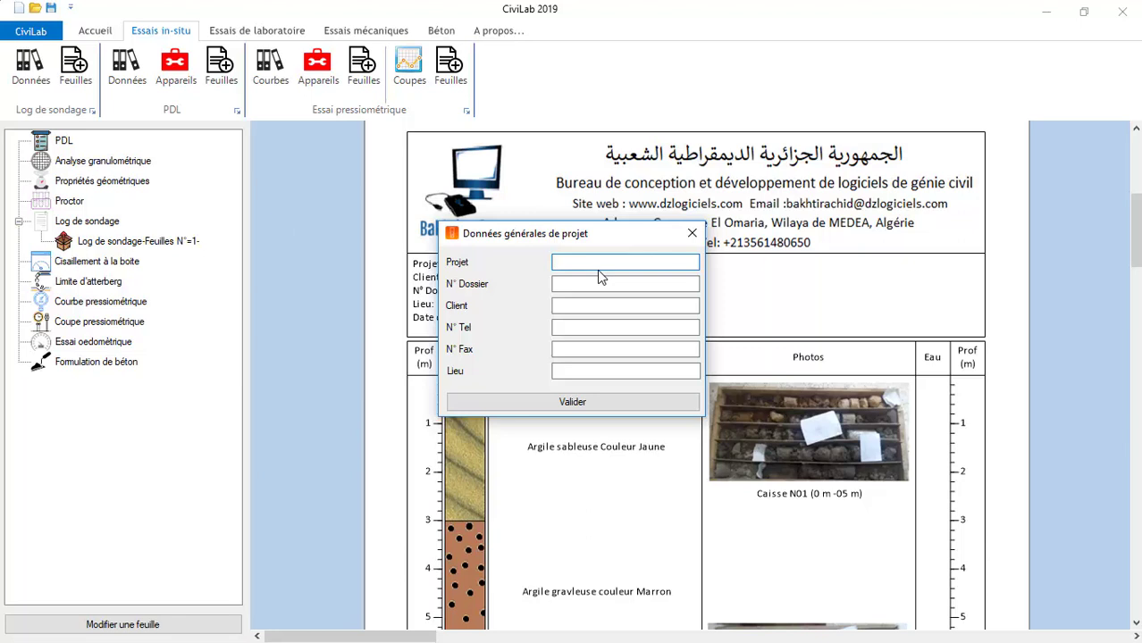
pyautogui.write('CEM Base 05 Medea')
pyautogui.click(589, 286)
pyautogui.write('002/2019')
pyautogui.click(567, 307)
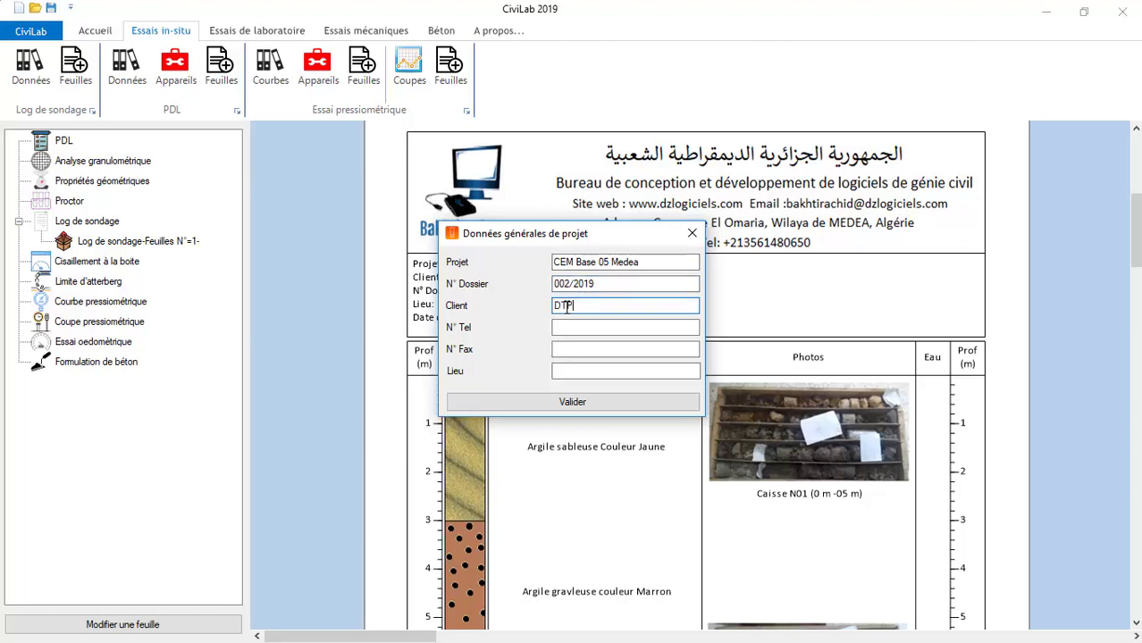
pyautogui.write('DTP')
pyautogui.click(563, 402)
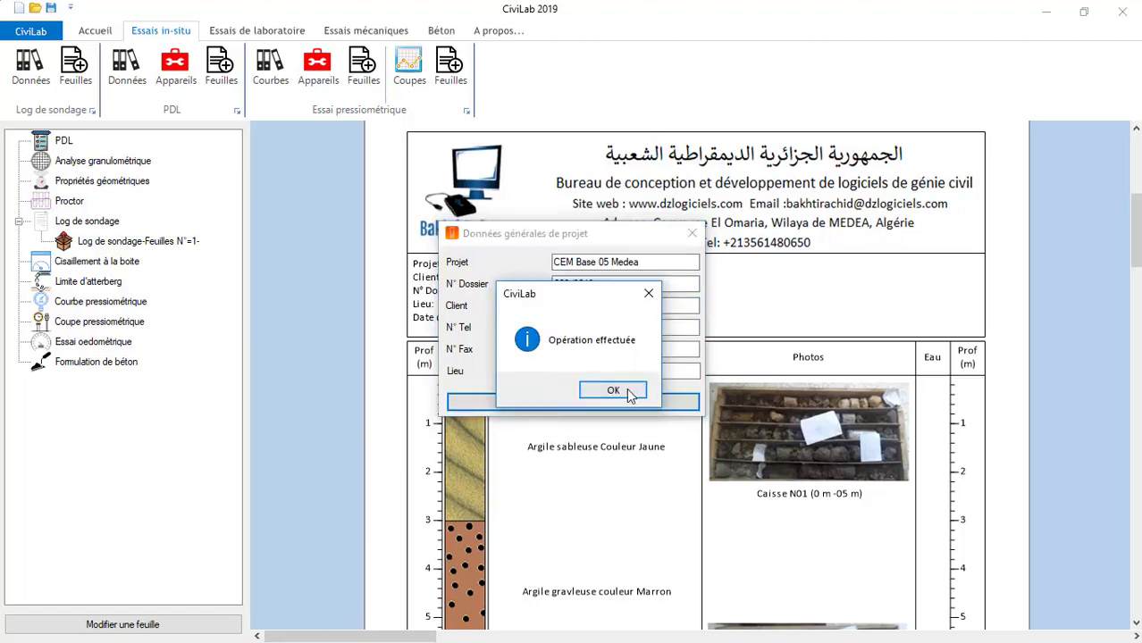
pyautogui.click(620, 390)
pyautogui.moveTo(1136, 264); pyautogui.dragTo(1137, 184)
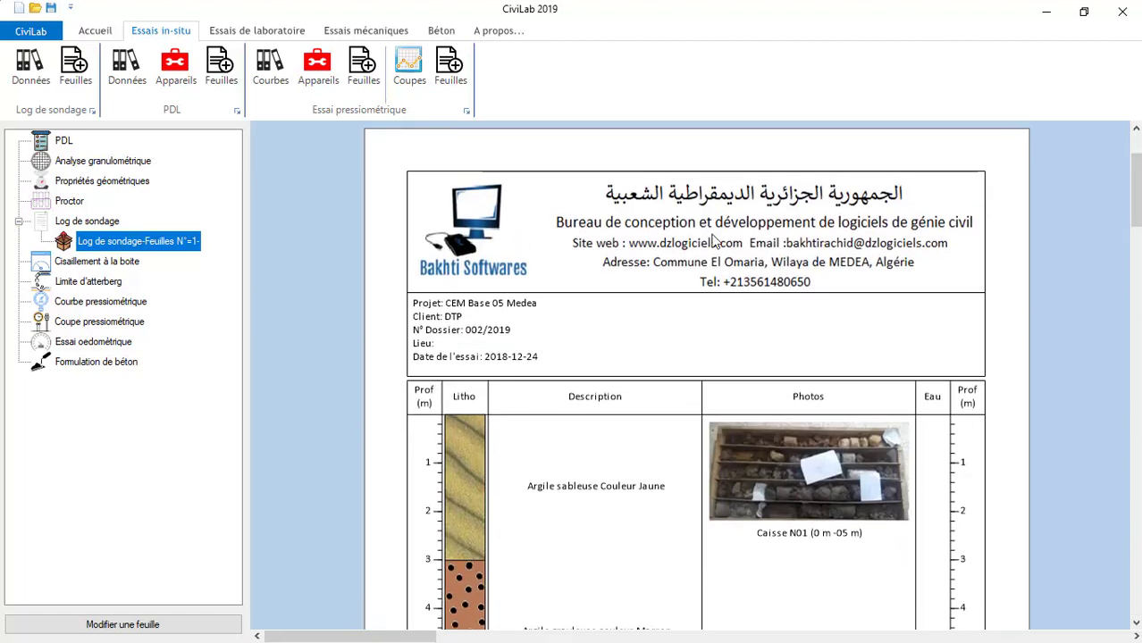
pyautogui.click(30, 31)
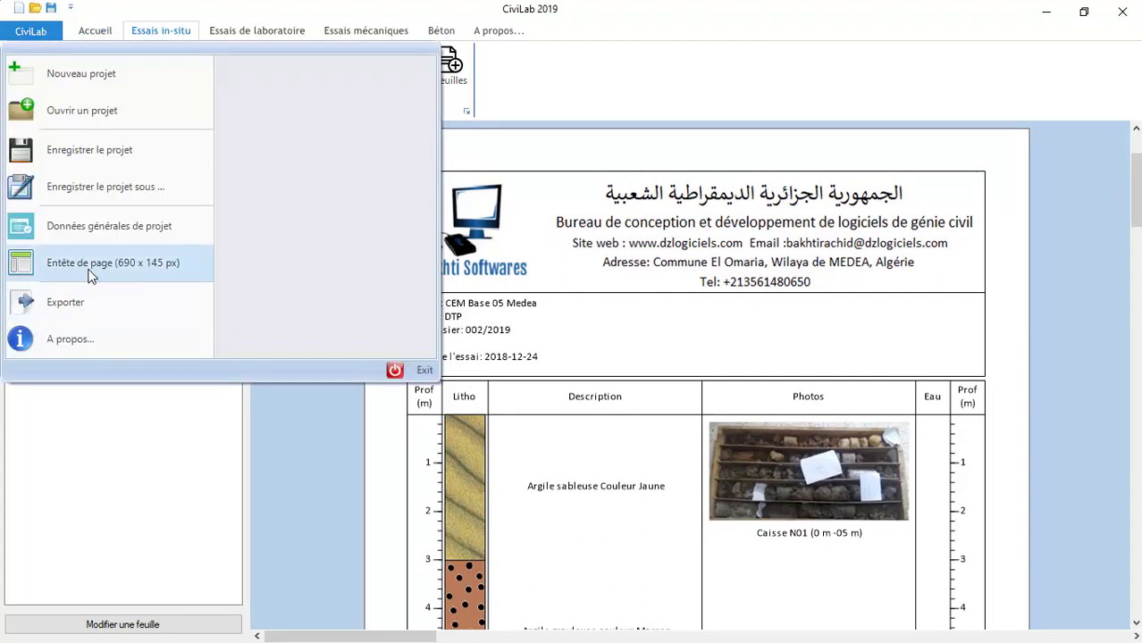
pyautogui.click(304, 478)
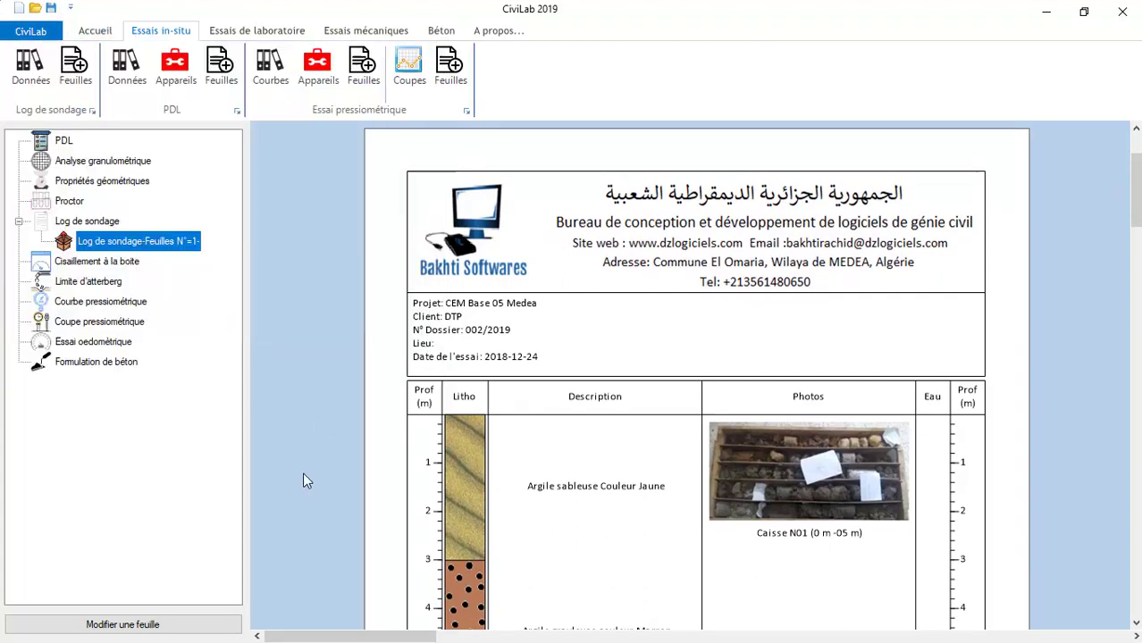
pyautogui.click(111, 34)
pyautogui.click(527, 76)
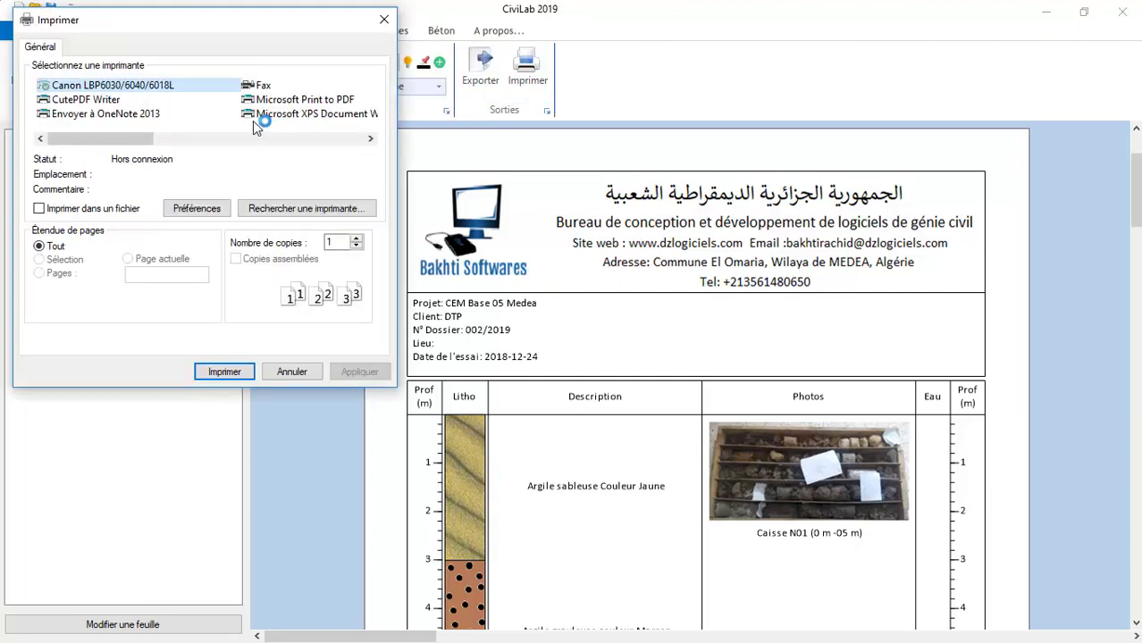
pyautogui.click(383, 20)
# Export the borehole log sheet to the Bureau folder as a Bitmap file named "10"
pyautogui.click(482, 80)
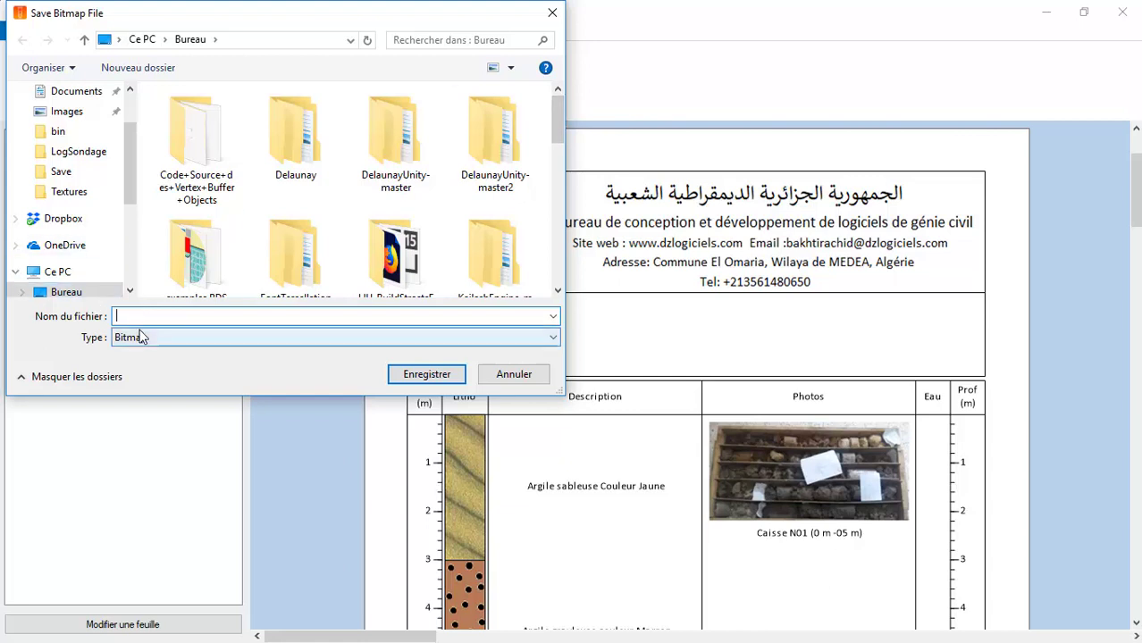
pyautogui.write('10')
pyautogui.click(86, 349)
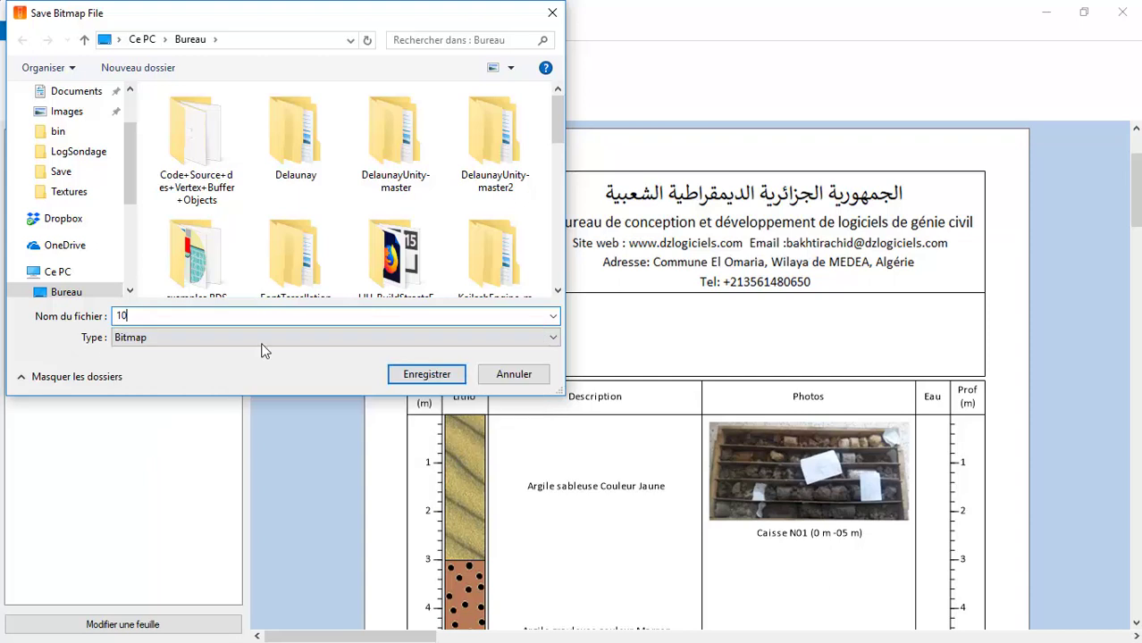
pyautogui.click(411, 377)
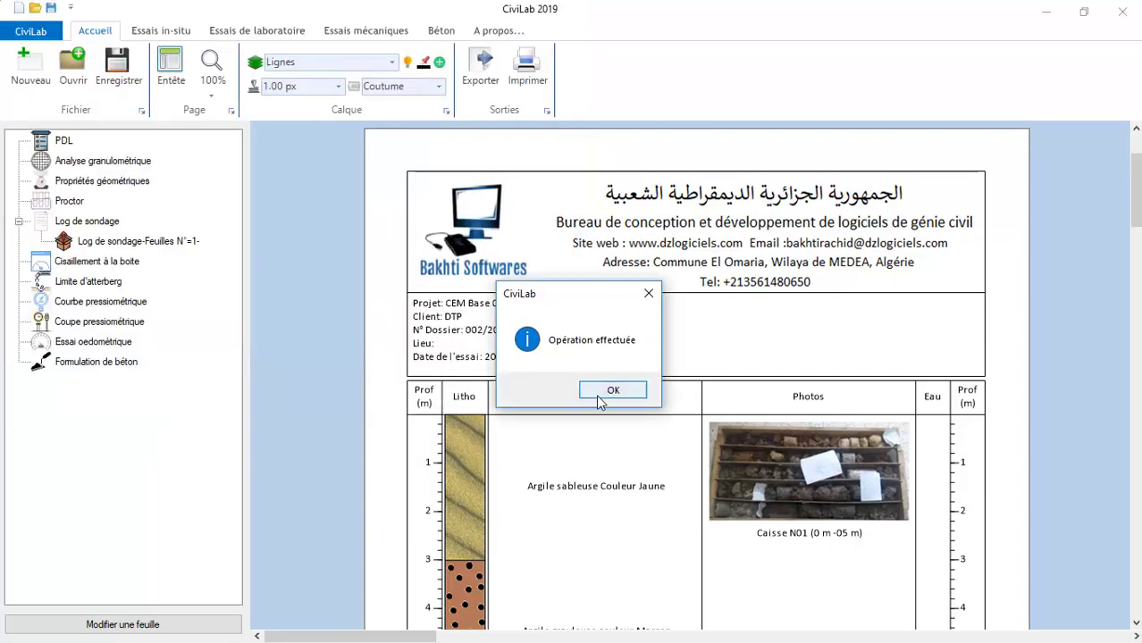
pyautogui.click(592, 388)
# Review the exported bitmap "10" from header to lower layers in Paint, and close it to return to CiviLab
pyautogui.scroll(-4, 357, 375)
pyautogui.scroll(4, 358, 376)
pyautogui.scroll(-5, 357, 375)
pyautogui.scroll(6, 358, 375)
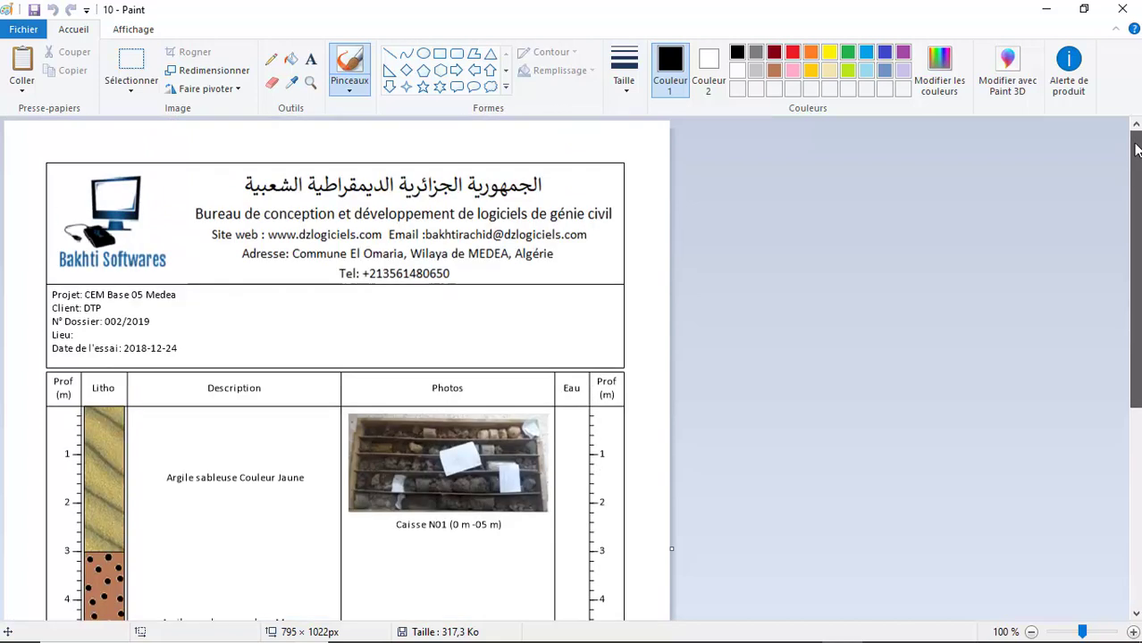
pyautogui.click(1122, 9)
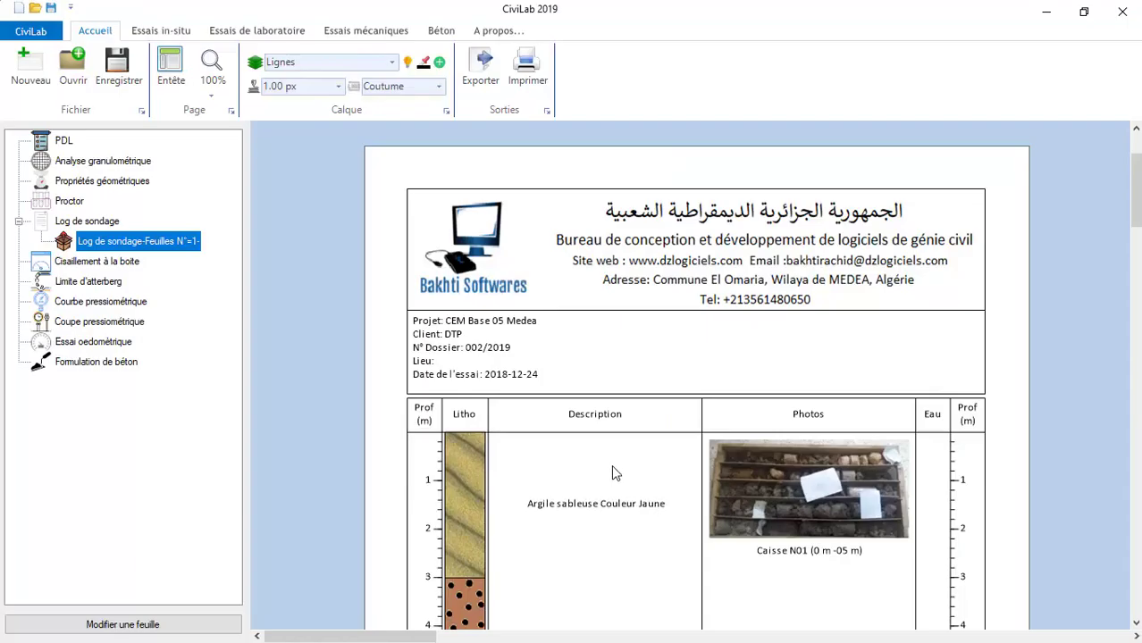